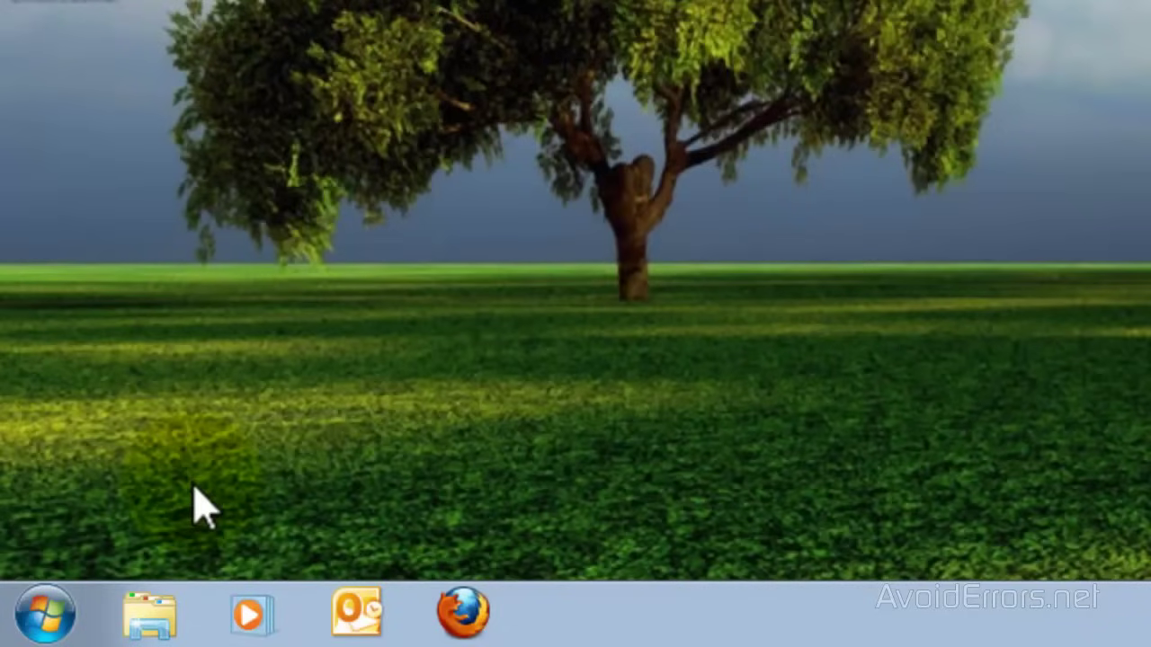
Open the Network Connections adapter list from Network and Sharing Center in Control Panel
{"action": "left_click", "coordinate": [52, 604]}
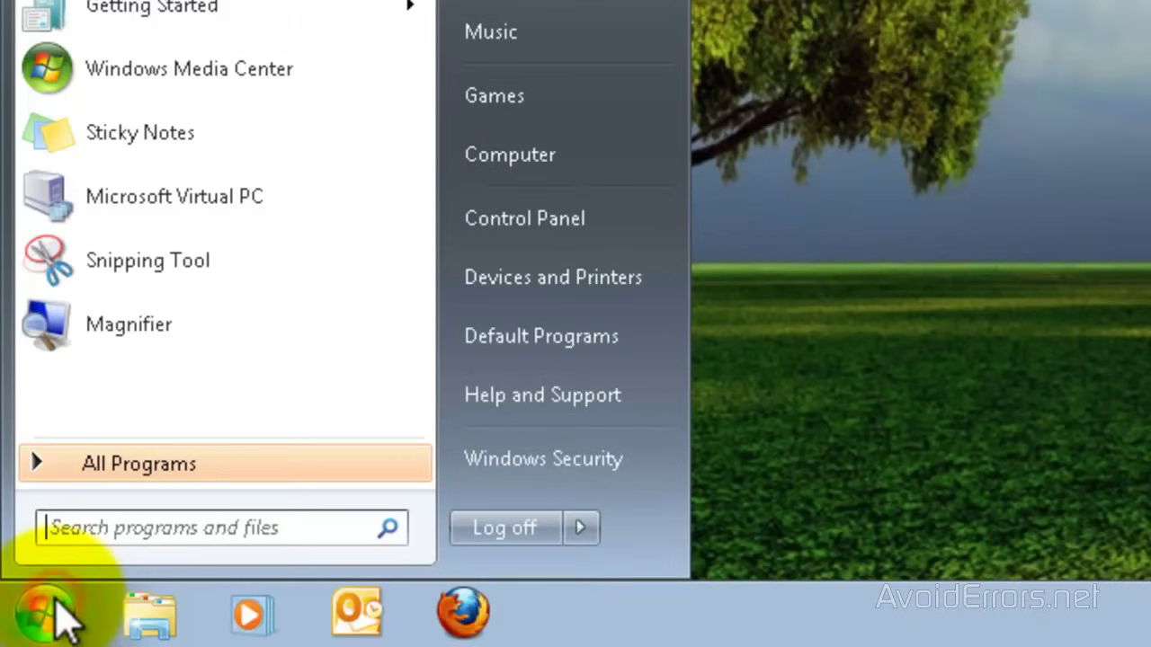
{"action": "left_click", "coordinate": [517, 239]}
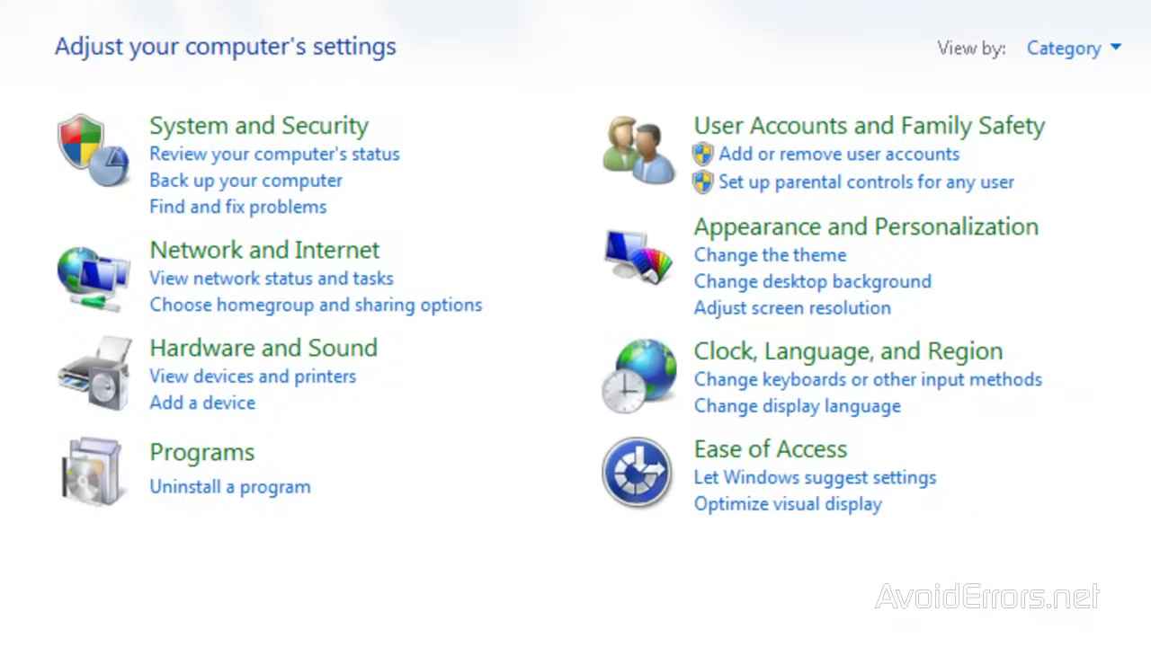
{"action": "left_click", "coordinate": [153, 258]}
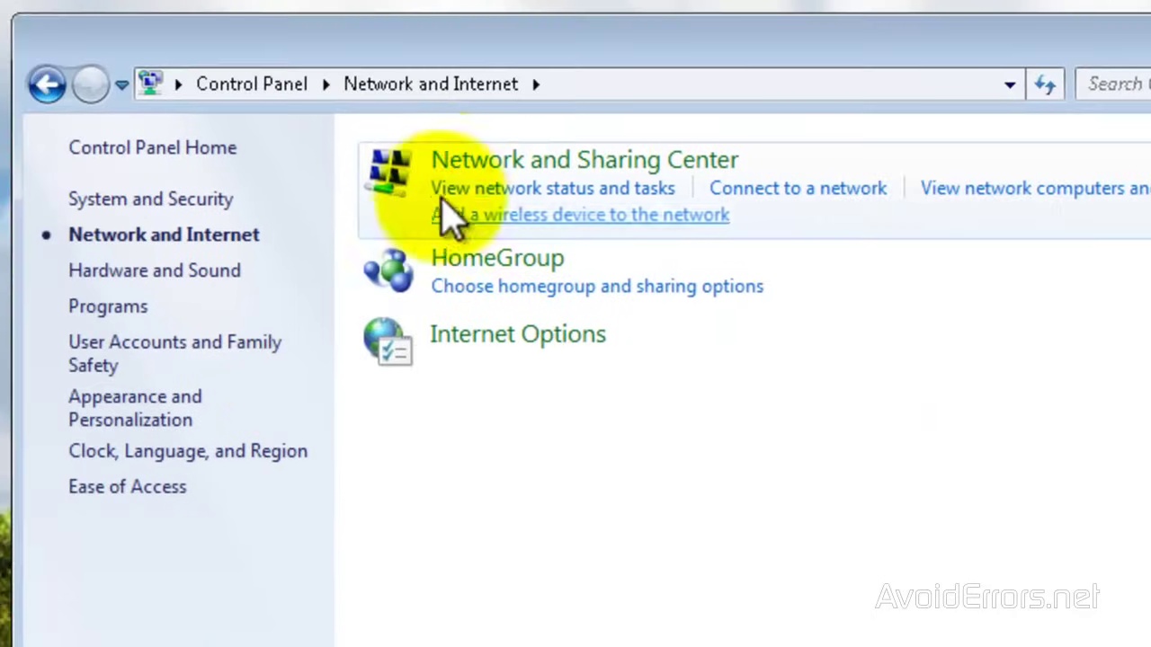
{"action": "left_click", "coordinate": [448, 162]}
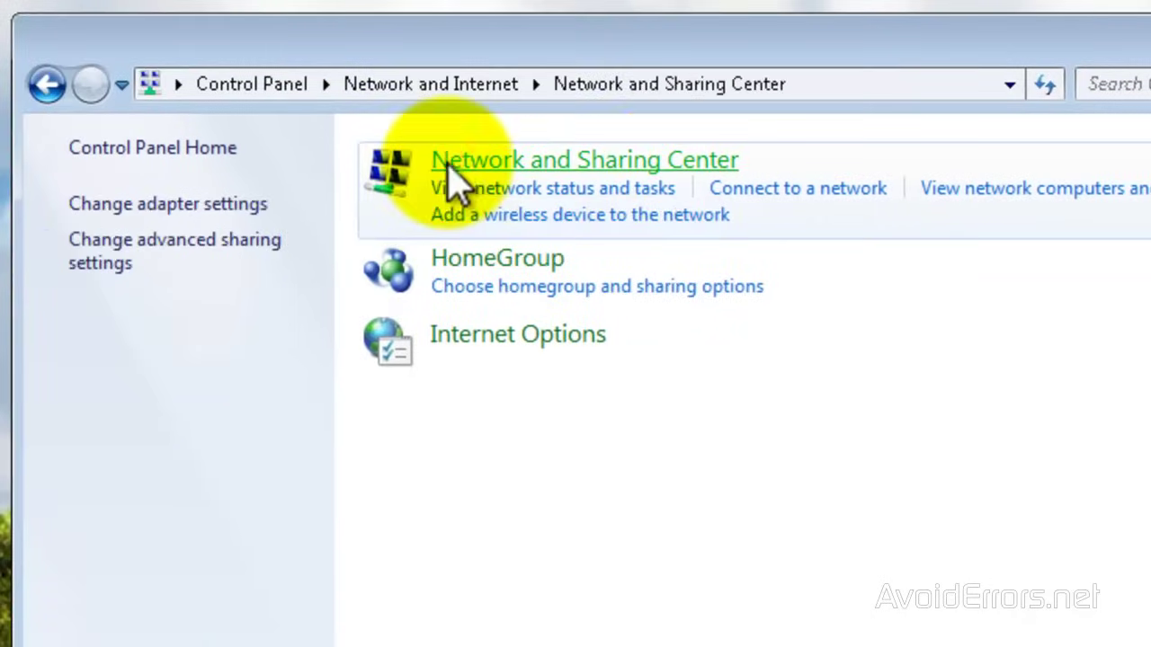
{"action": "left_click", "coordinate": [240, 206]}
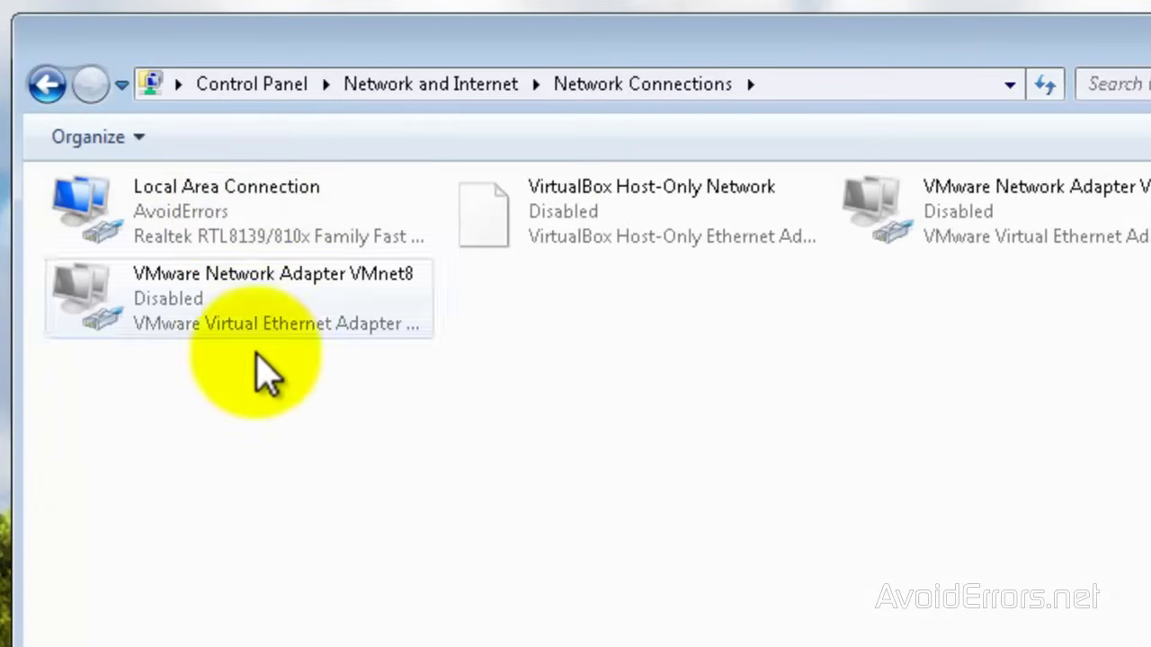
Start a New Incoming Connection from the hidden File menu
{"action": "key", "text": "alt"}
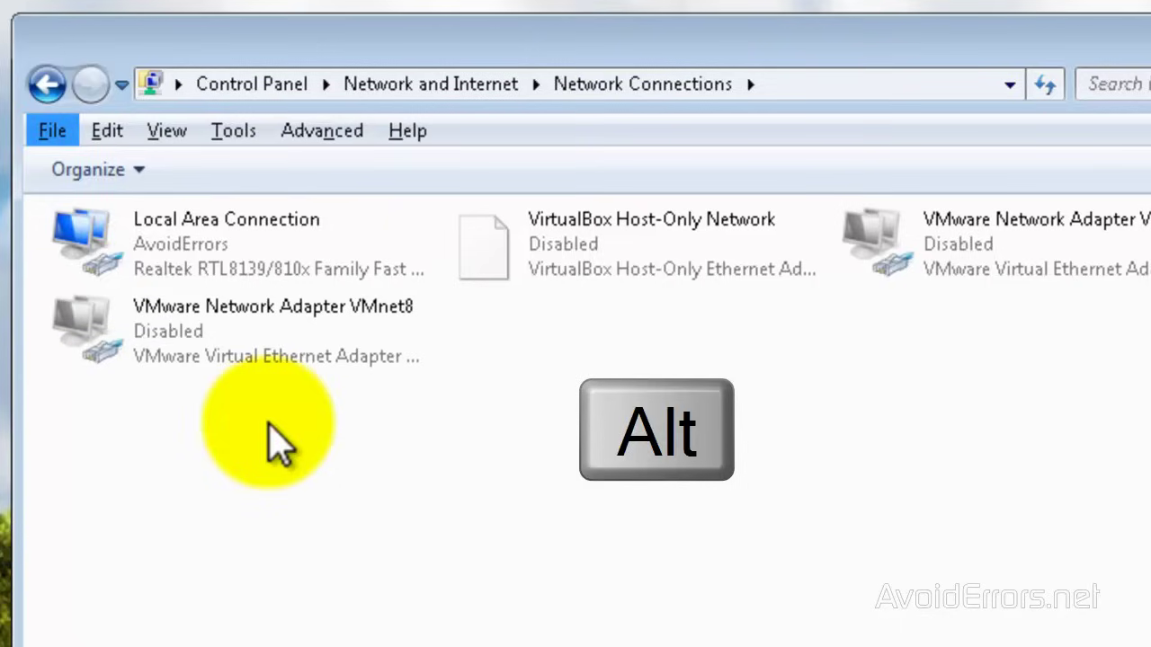
{"action": "left_click", "coordinate": [51, 135]}
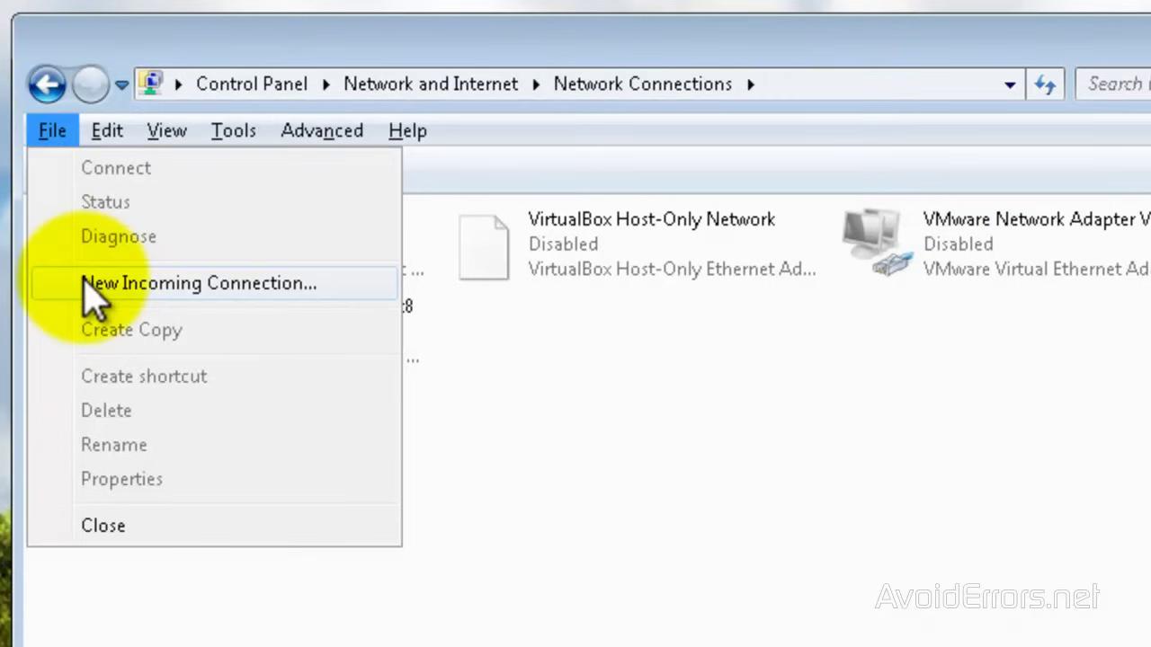
{"action": "left_click", "coordinate": [321, 286]}
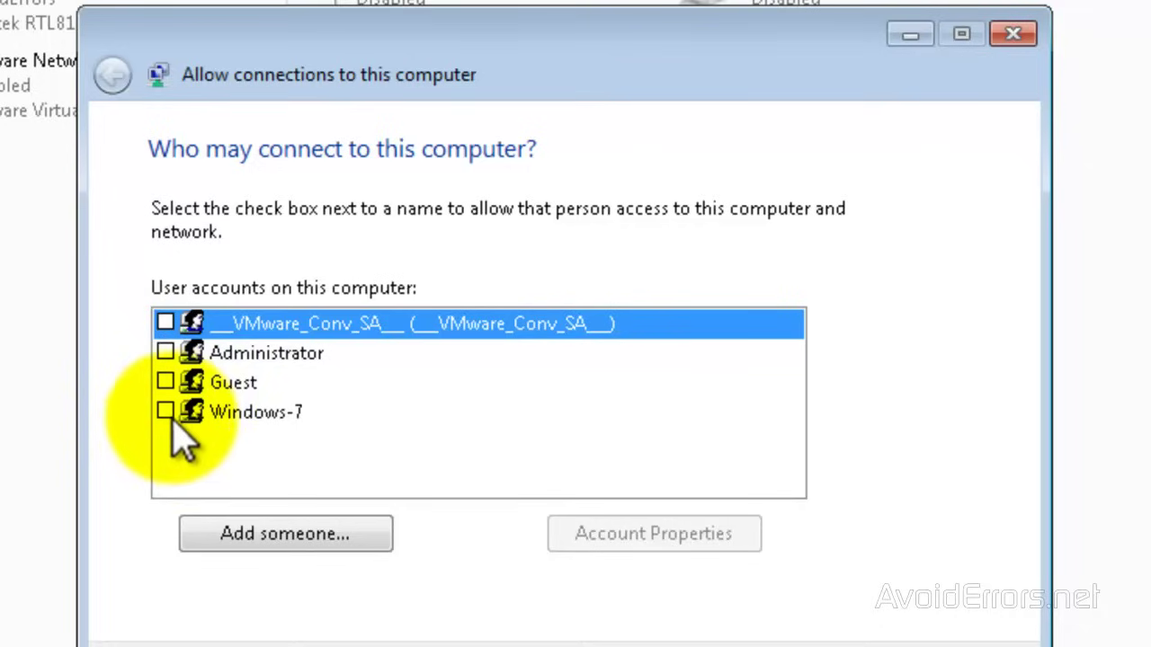
Let the main user account connect by VPN through the Internet and grant access
{"action": "left_click", "coordinate": [165, 412]}
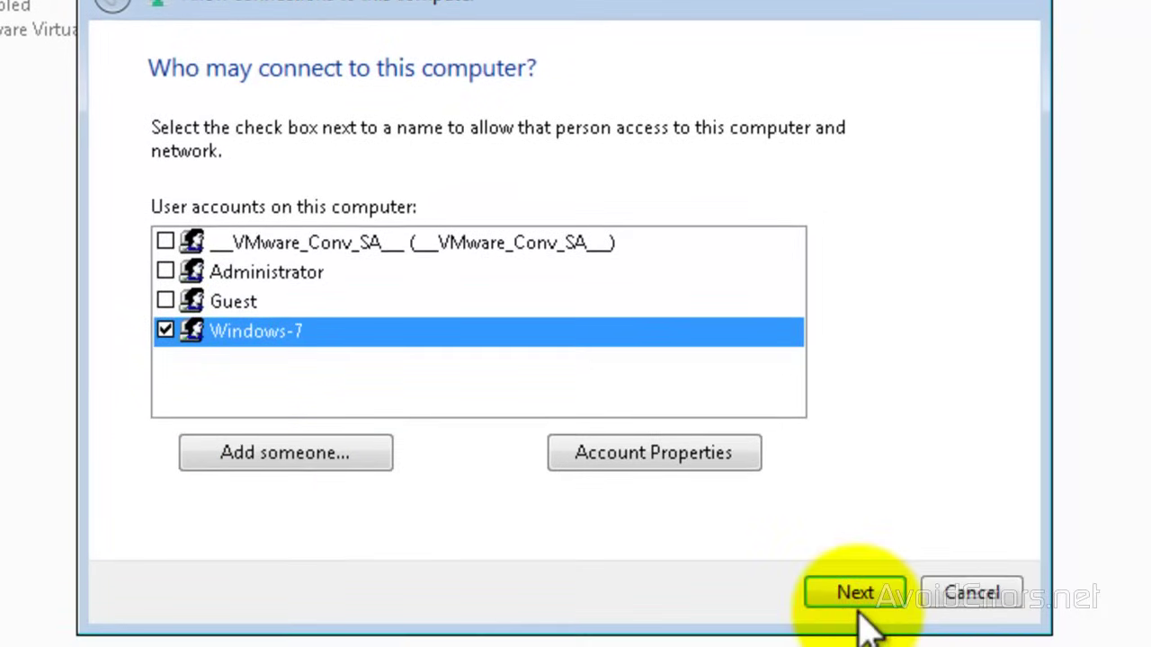
{"action": "left_click", "coordinate": [858, 611]}
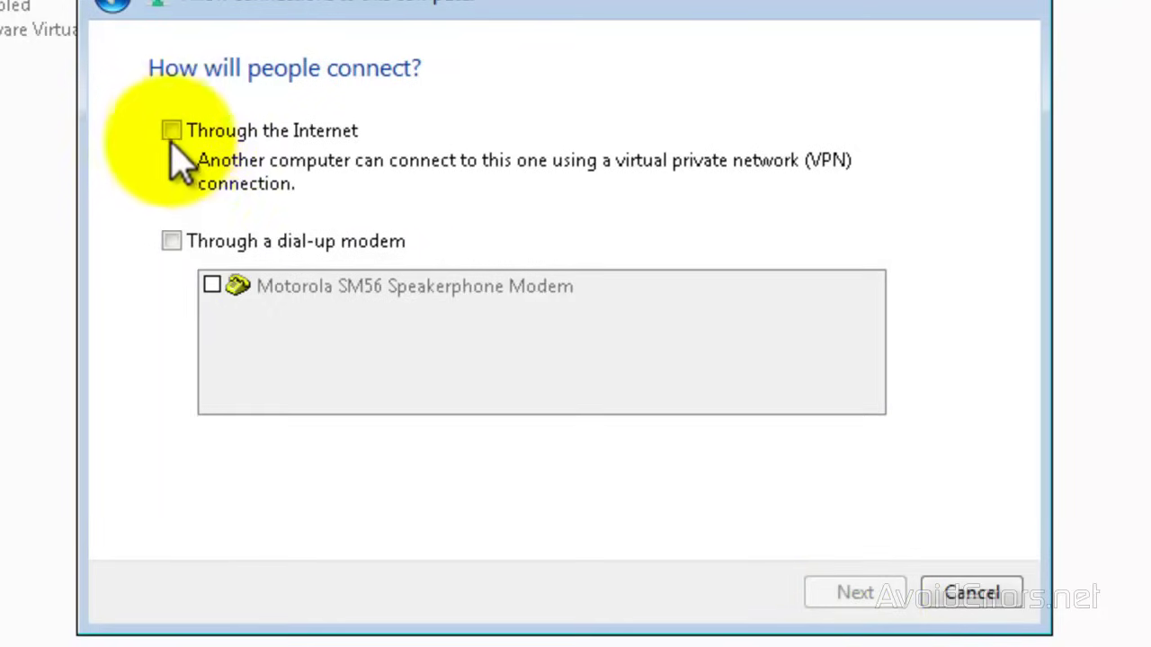
{"action": "left_click", "coordinate": [170, 137]}
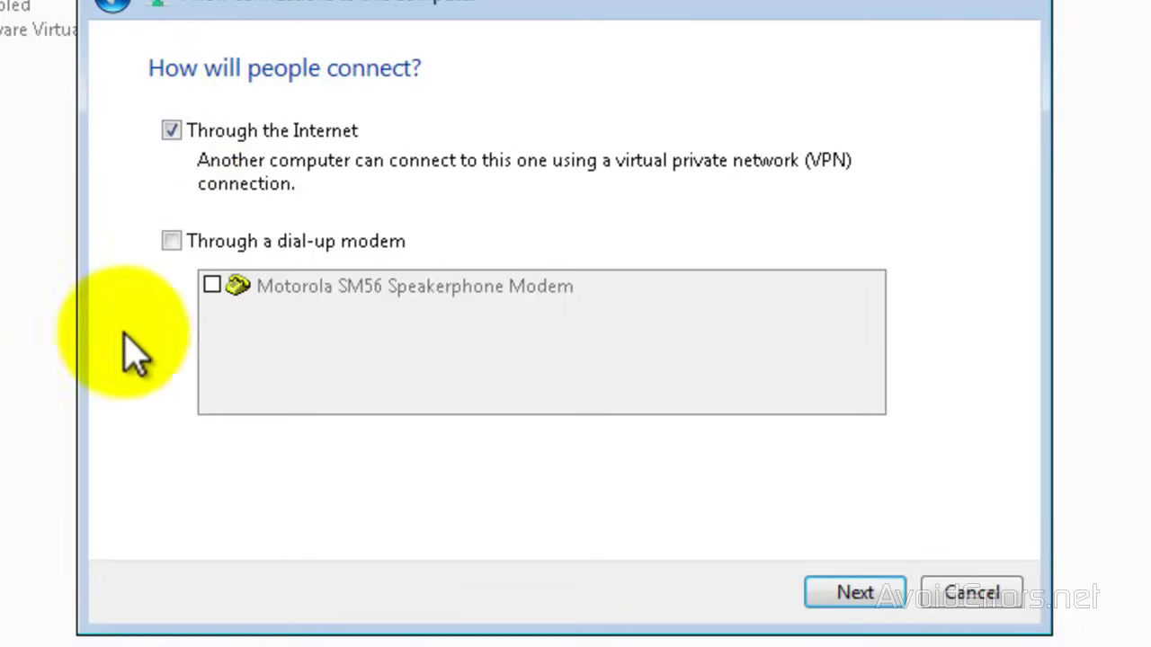
{"action": "left_click", "coordinate": [835, 603]}
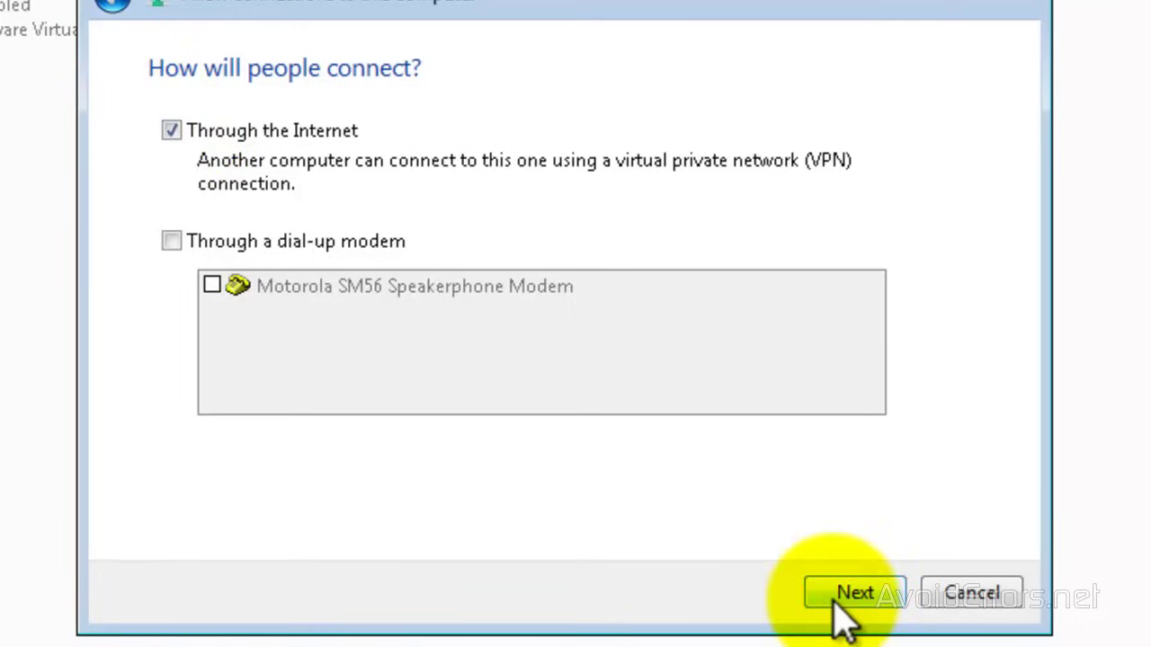
{"action": "left_click", "coordinate": [834, 601]}
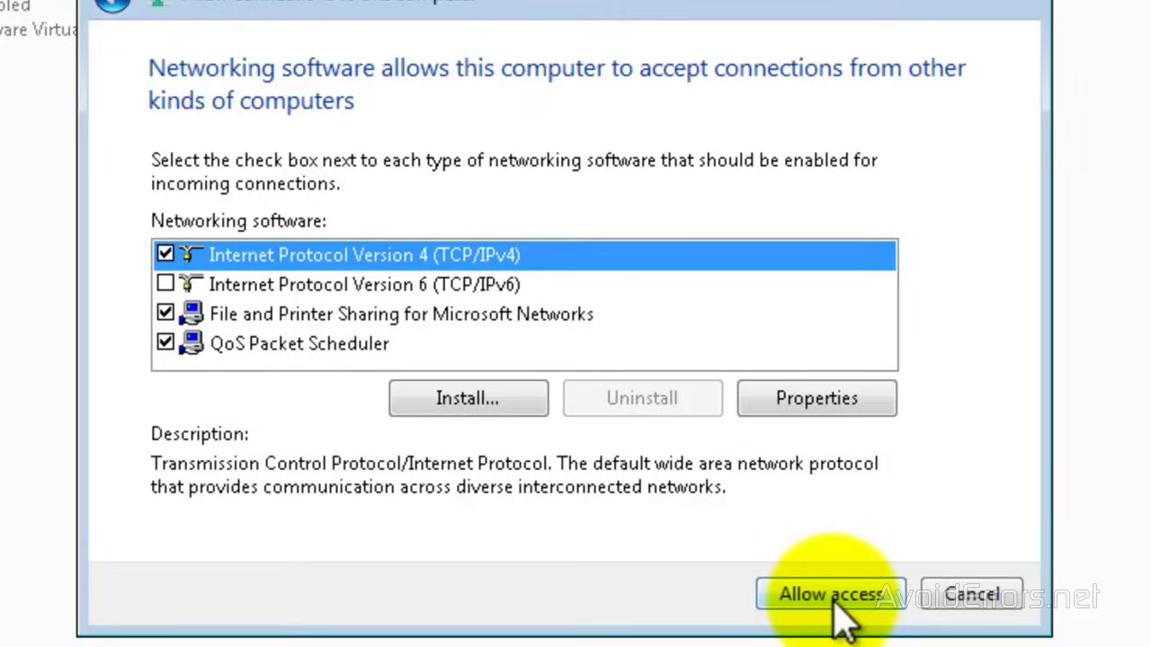
{"action": "left_click", "coordinate": [834, 600]}
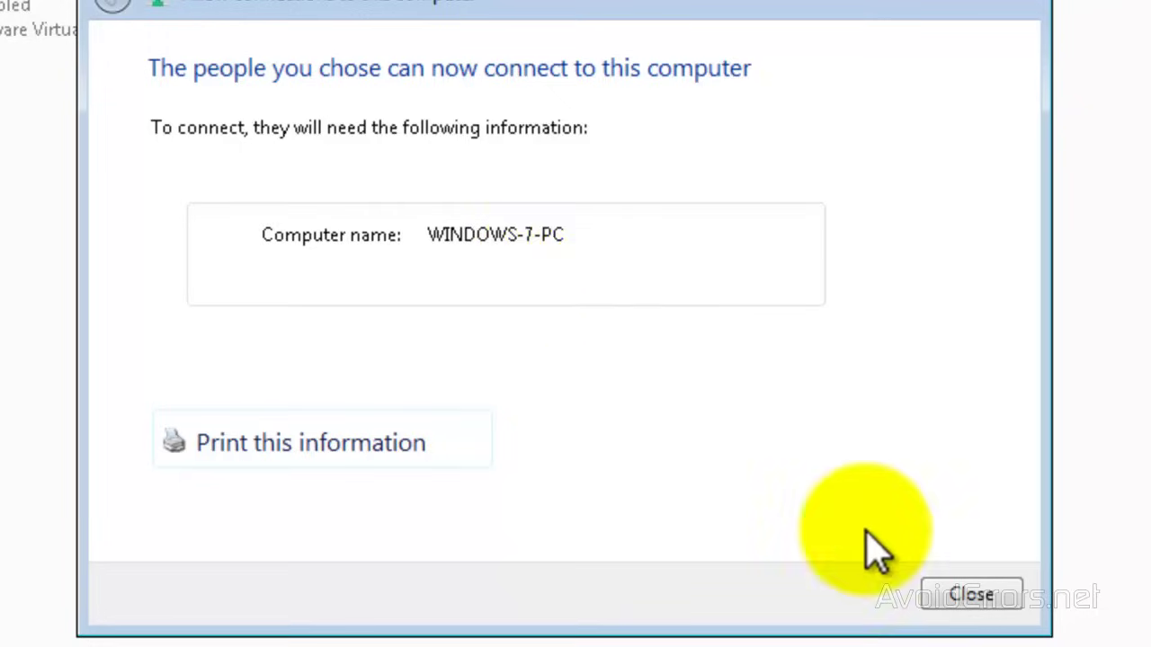
{"action": "left_click", "coordinate": [955, 596]}
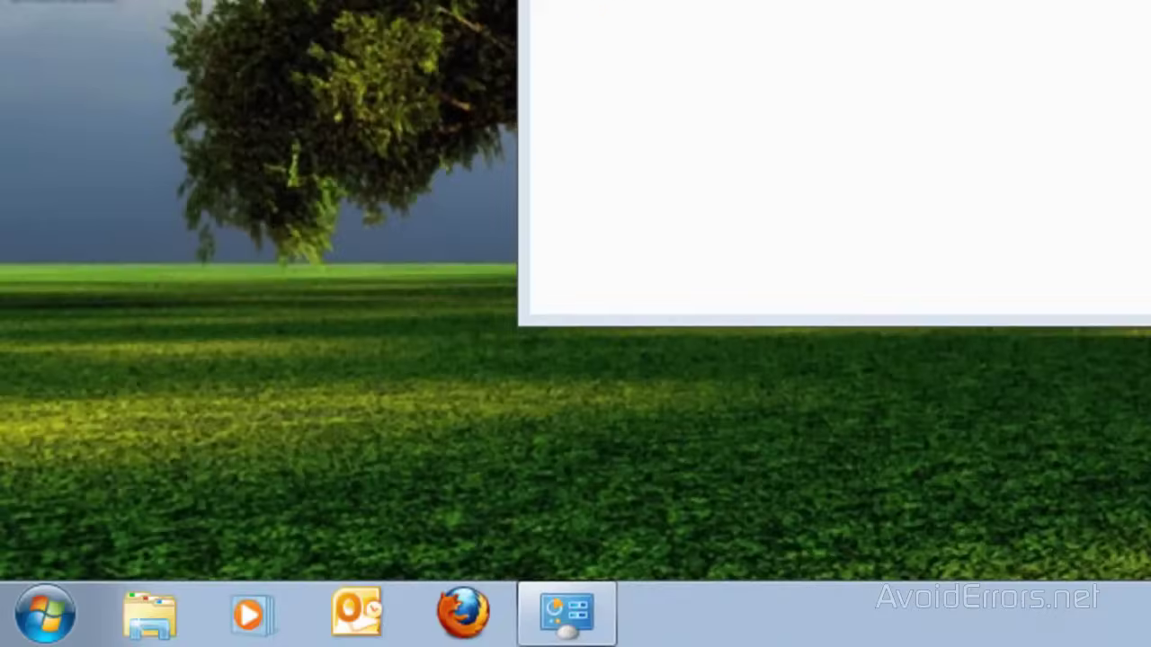
Run ipconfig in Command Prompt, showing IPv4 192.168.1.110 and gateway 192.168.1.1
{"action": "left_click", "coordinate": [47, 613]}
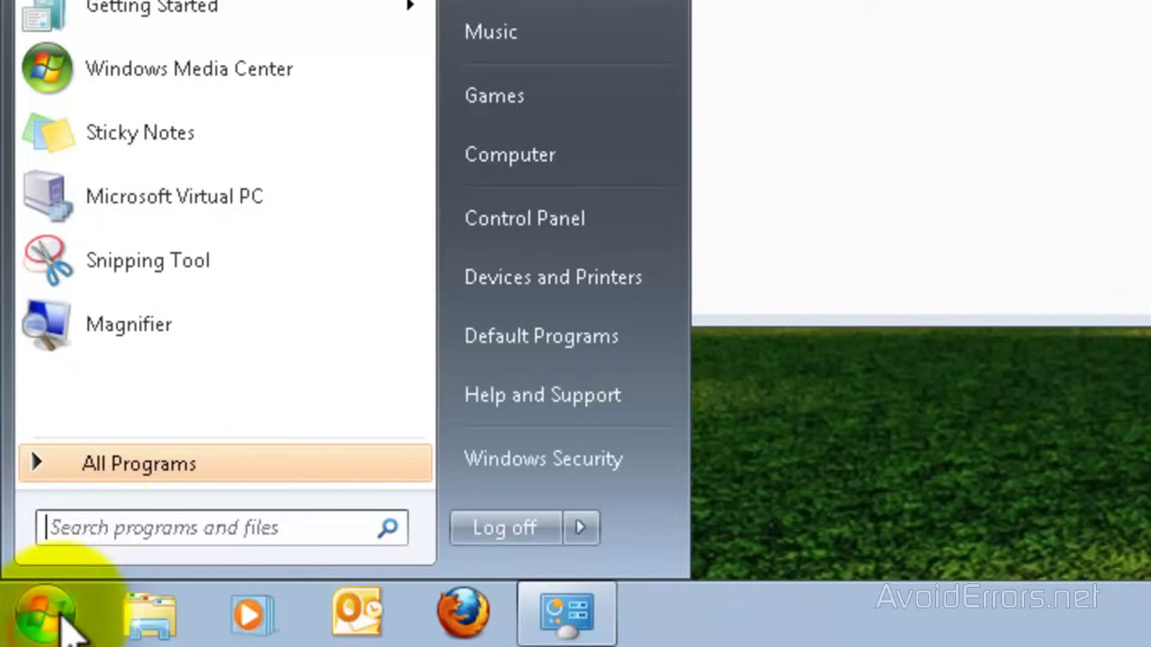
{"action": "left_click", "coordinate": [95, 524]}
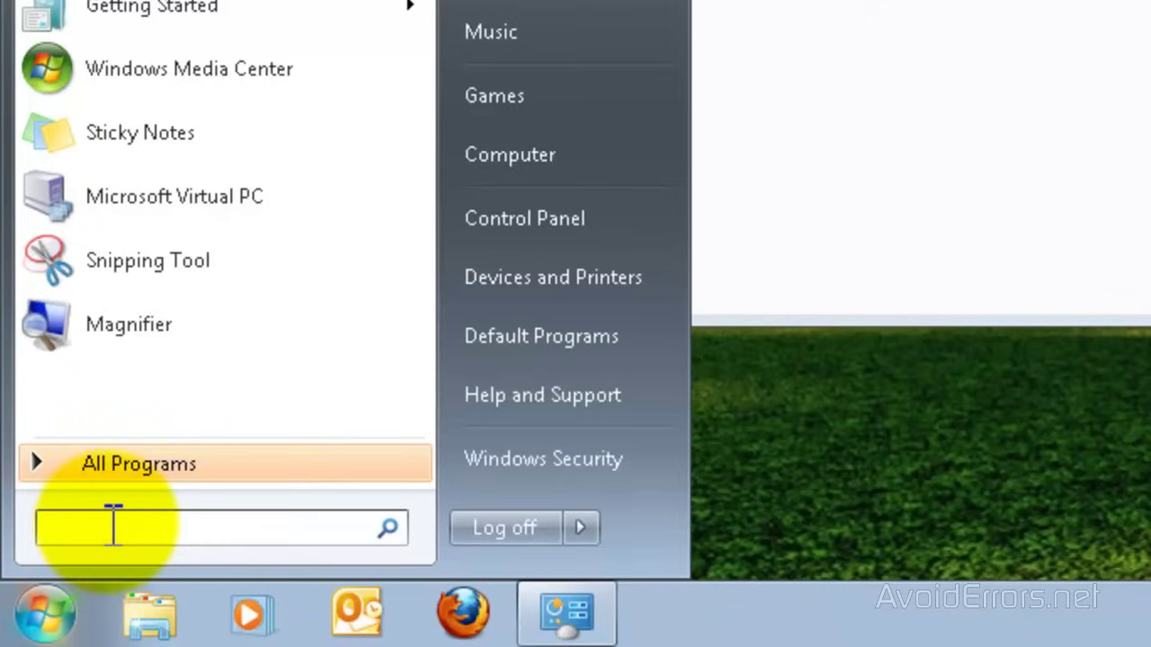
{"action": "type", "text": "cmd"}
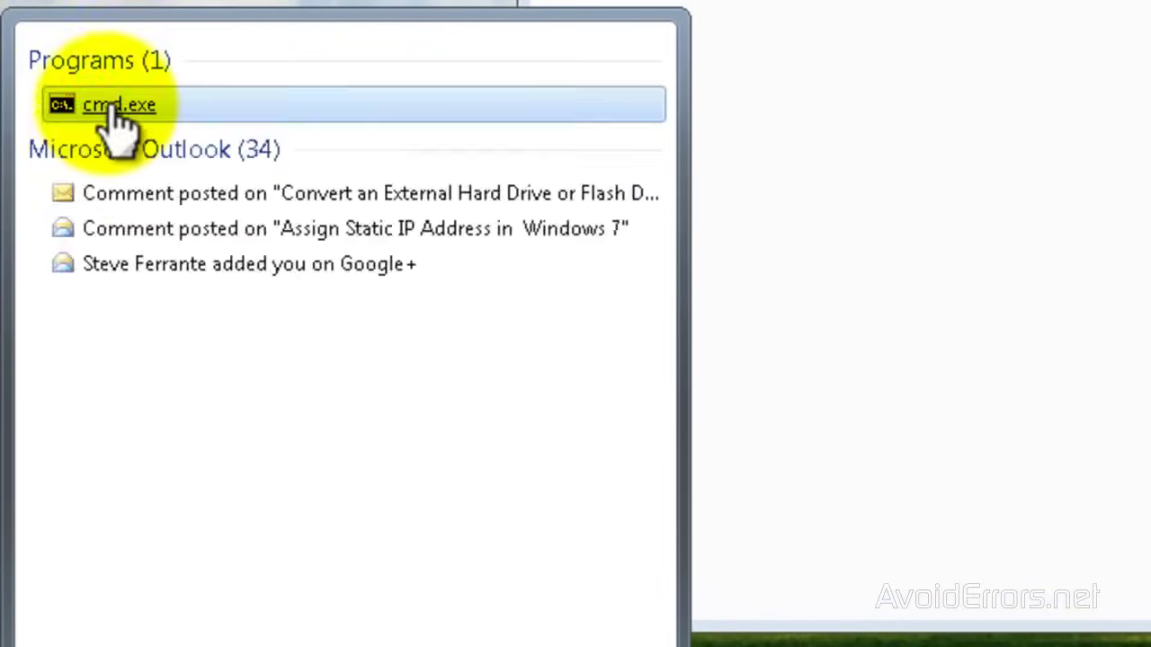
{"action": "left_click", "coordinate": [110, 104]}
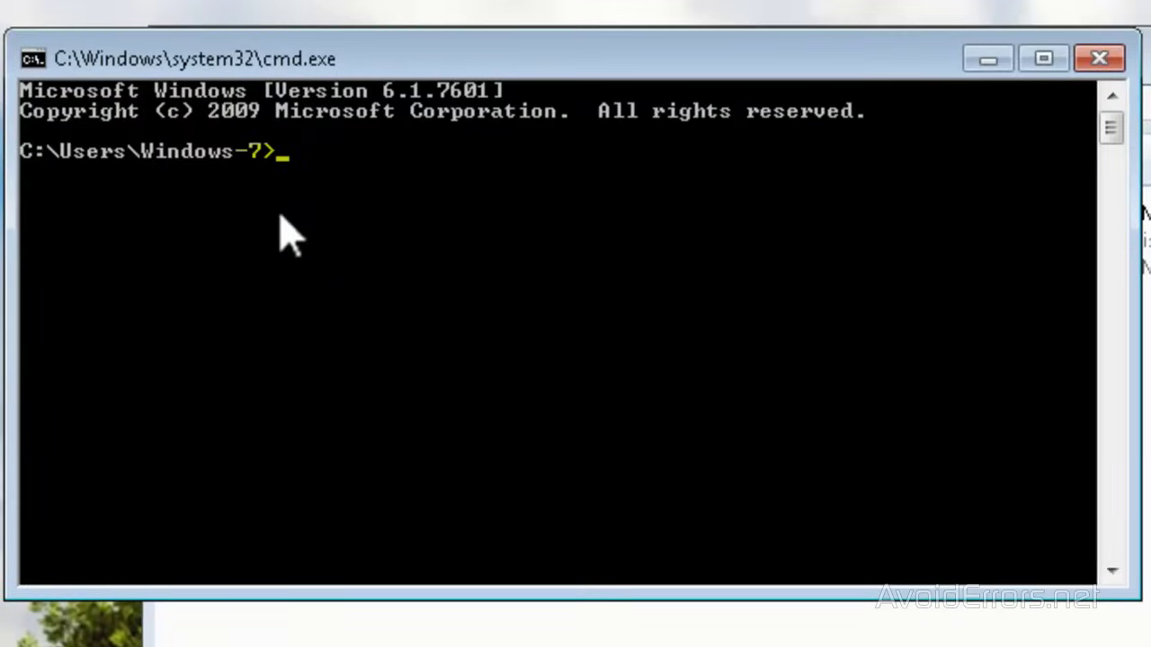
{"action": "type", "text": "ipconfig"}
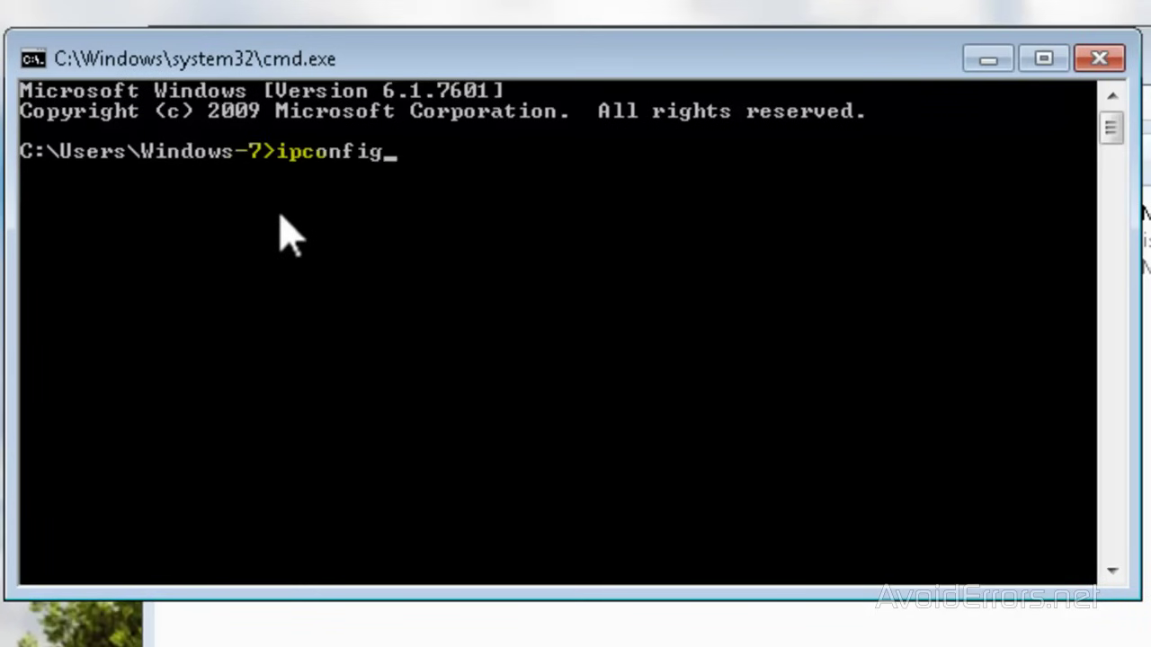
{"action": "key", "text": "Return"}
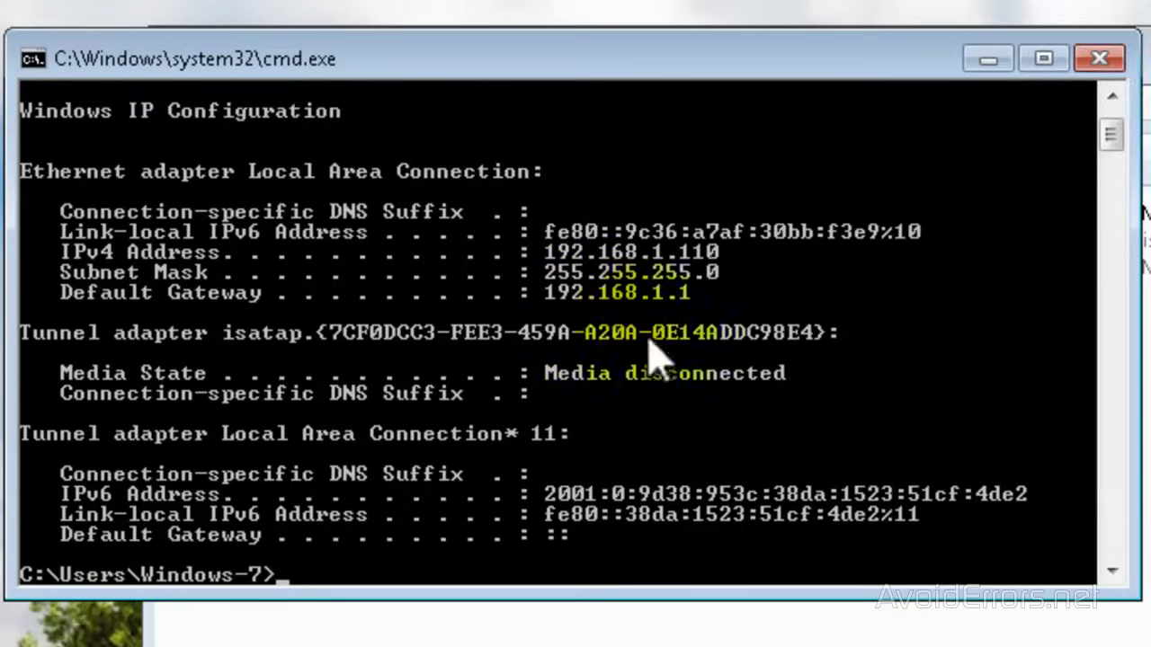
Load 192.168.1.1 in Firefox and sign in with the router's administrator user name and password
{"action": "left_click", "coordinate": [1103, 57]}
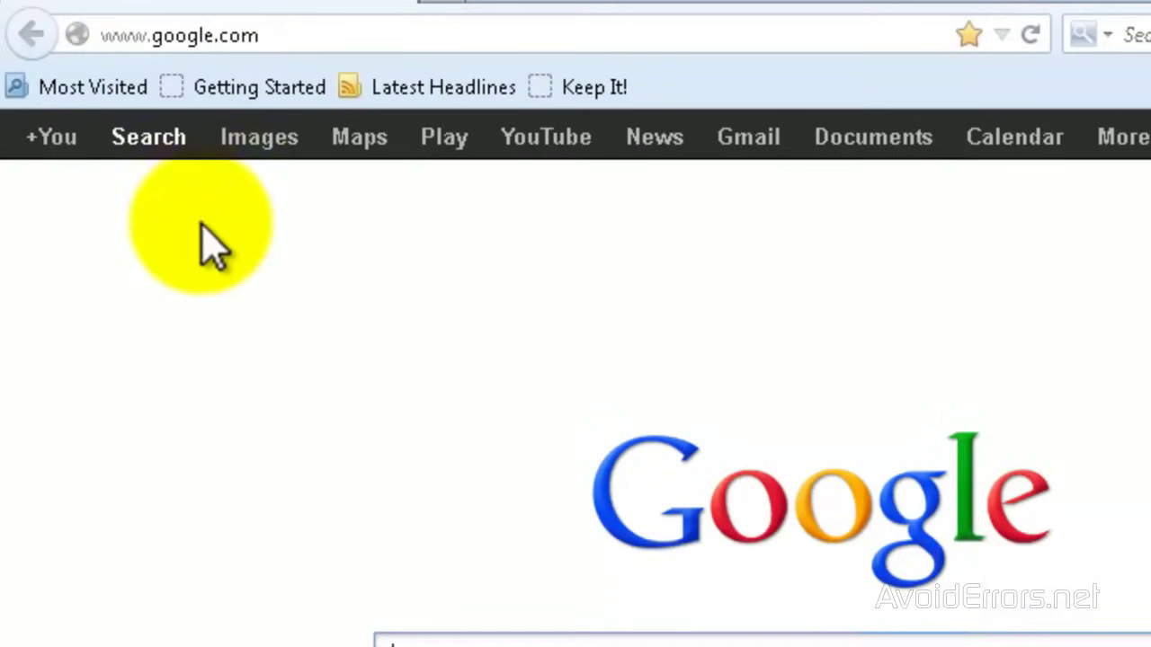
{"action": "left_click", "coordinate": [246, 38]}
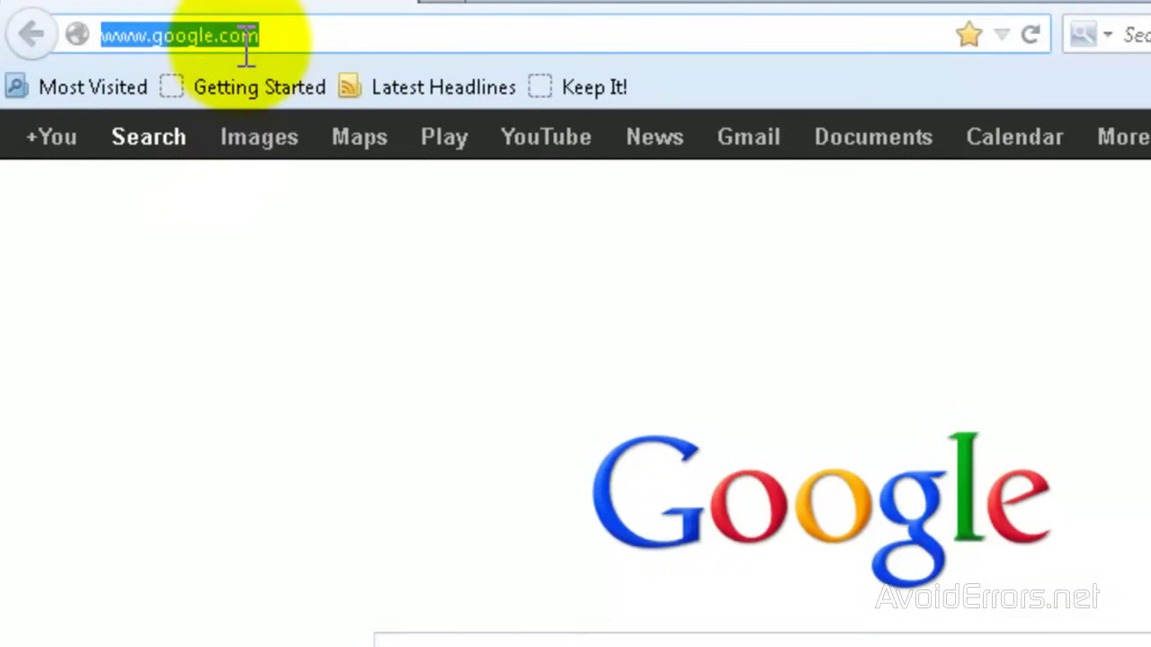
{"action": "type", "text": "192.168.1.1"}
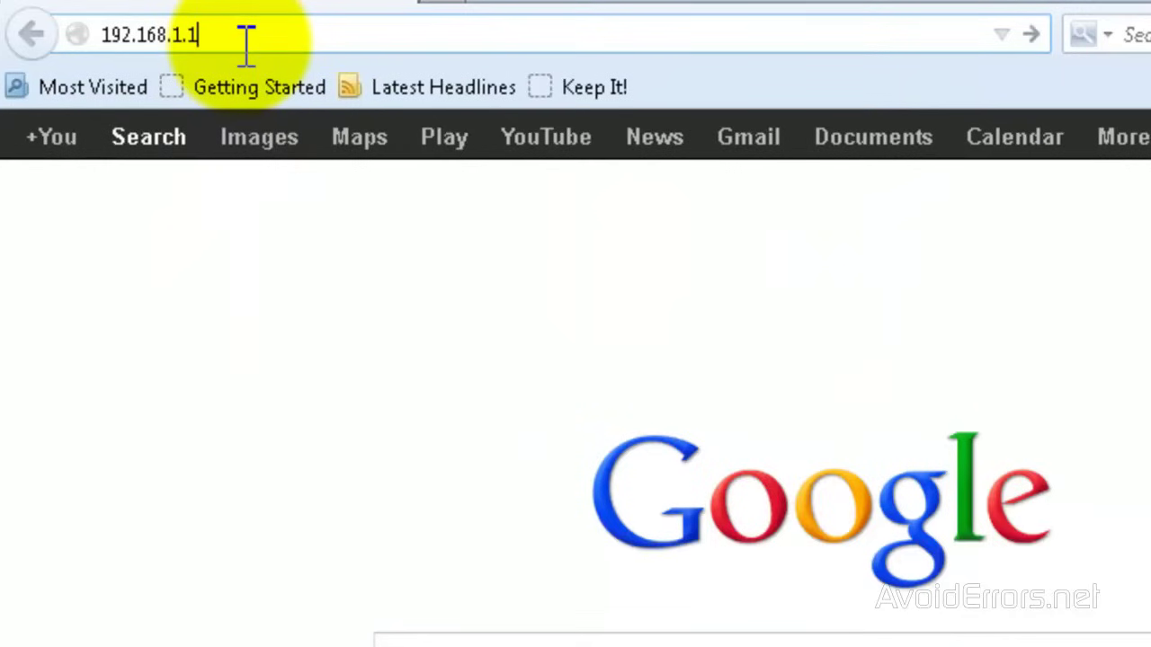
{"action": "key", "text": "Return"}
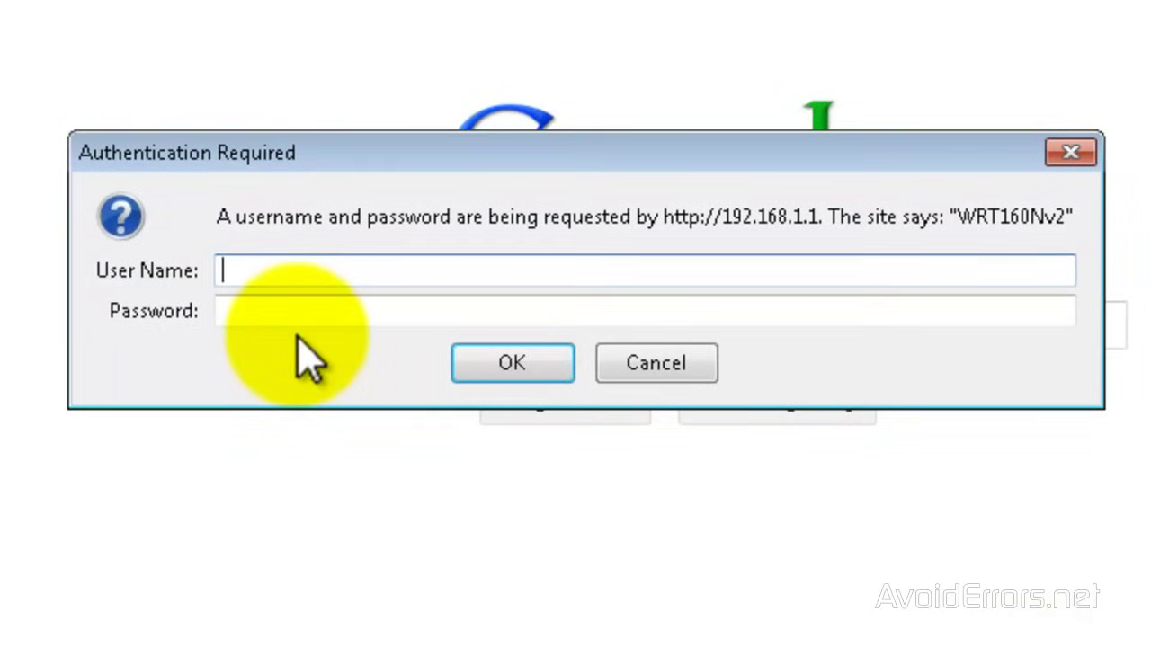
{"action": "type", "text": "admin"}
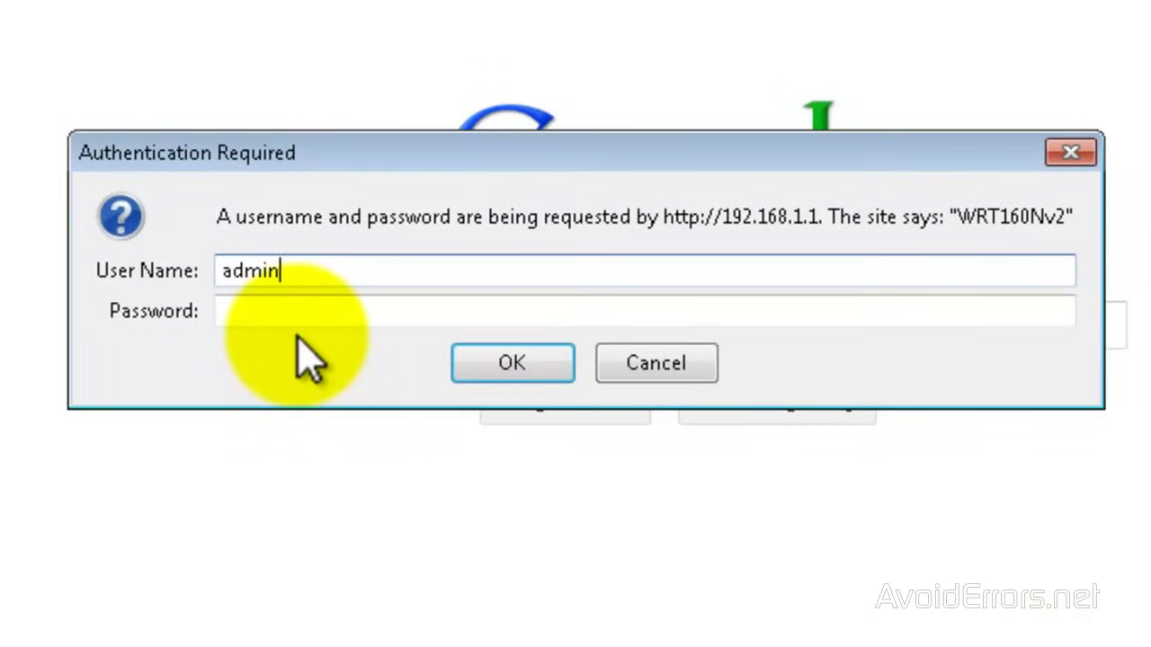
{"action": "key", "text": "Tab"}
{"action": "type", "text": "•••••••"}
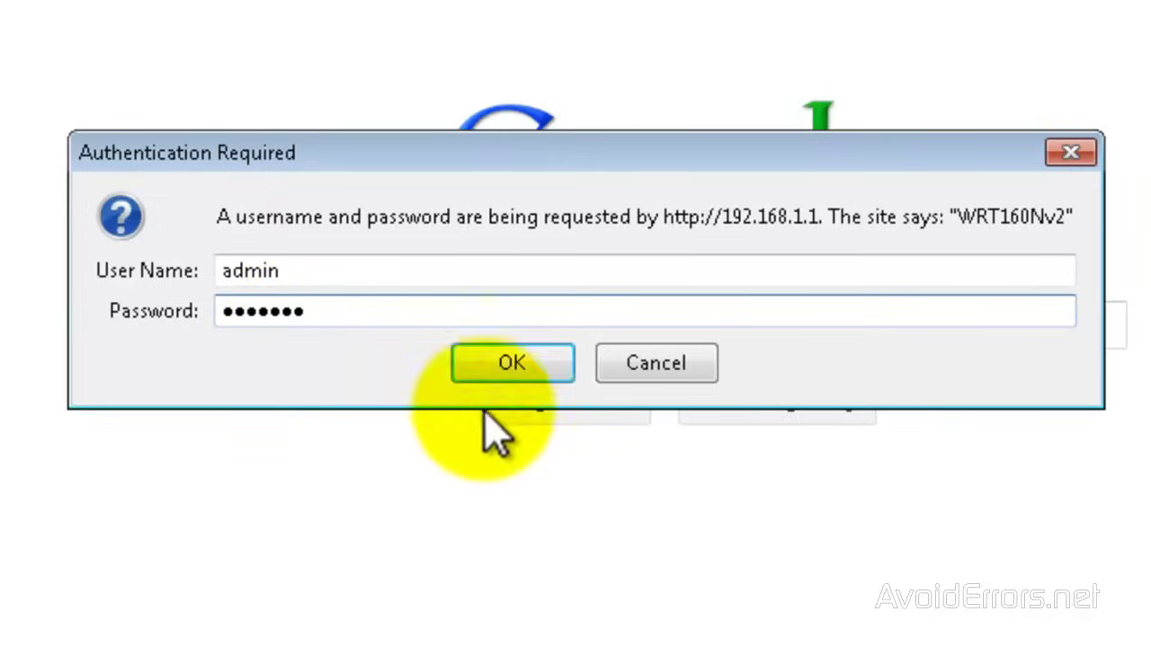
{"action": "left_click", "coordinate": [499, 368]}
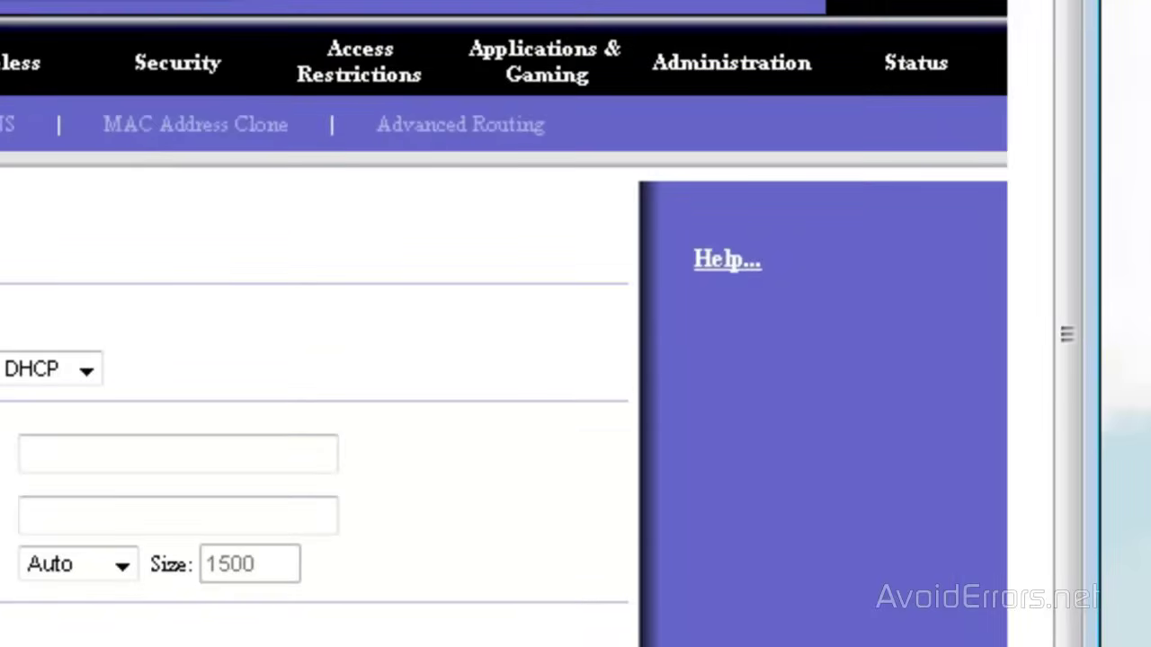
Open Single Port Forwarding and name a new custom rule PPTP
{"action": "left_click", "coordinate": [496, 56]}
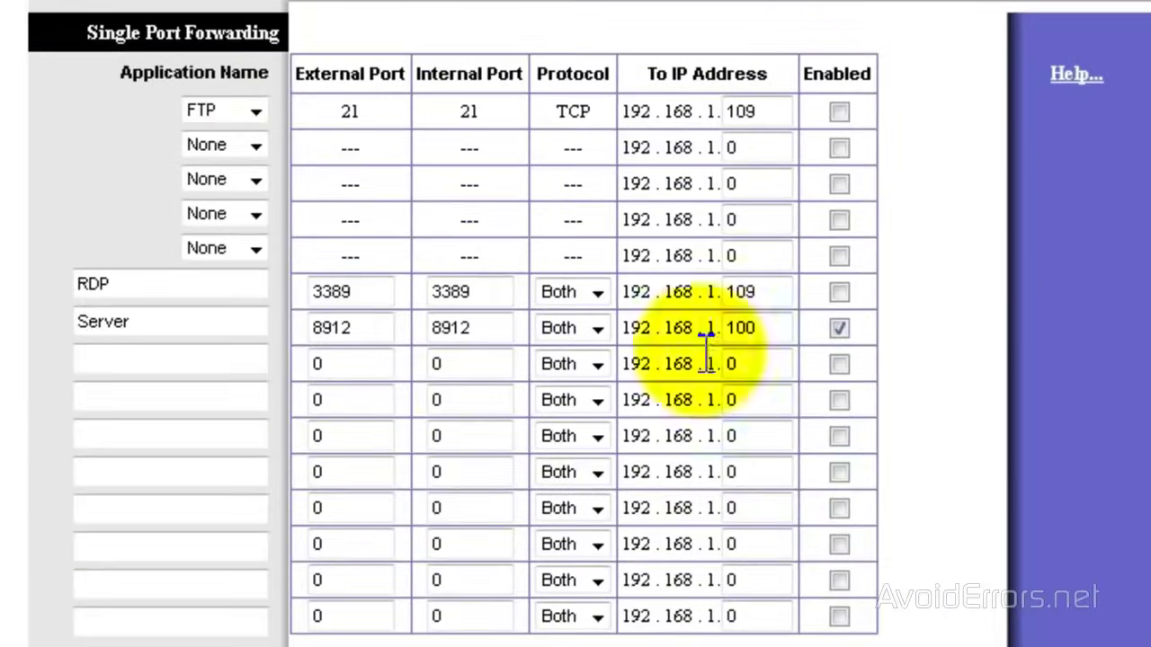
{"action": "left_click", "coordinate": [256, 145]}
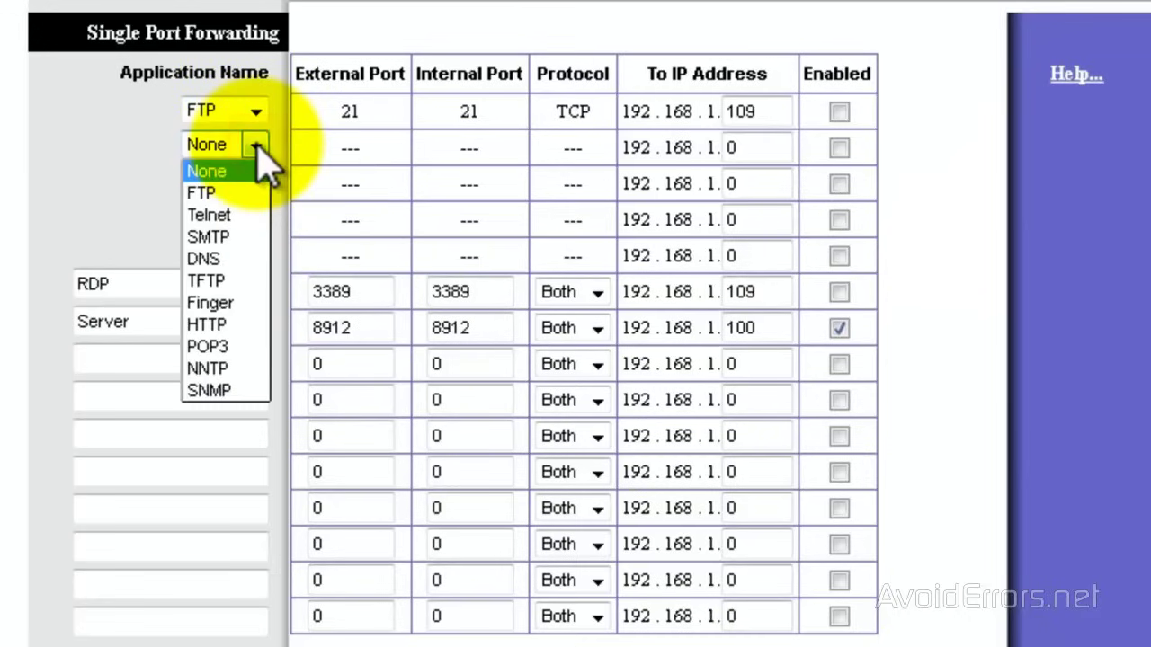
{"action": "left_click", "coordinate": [257, 146]}
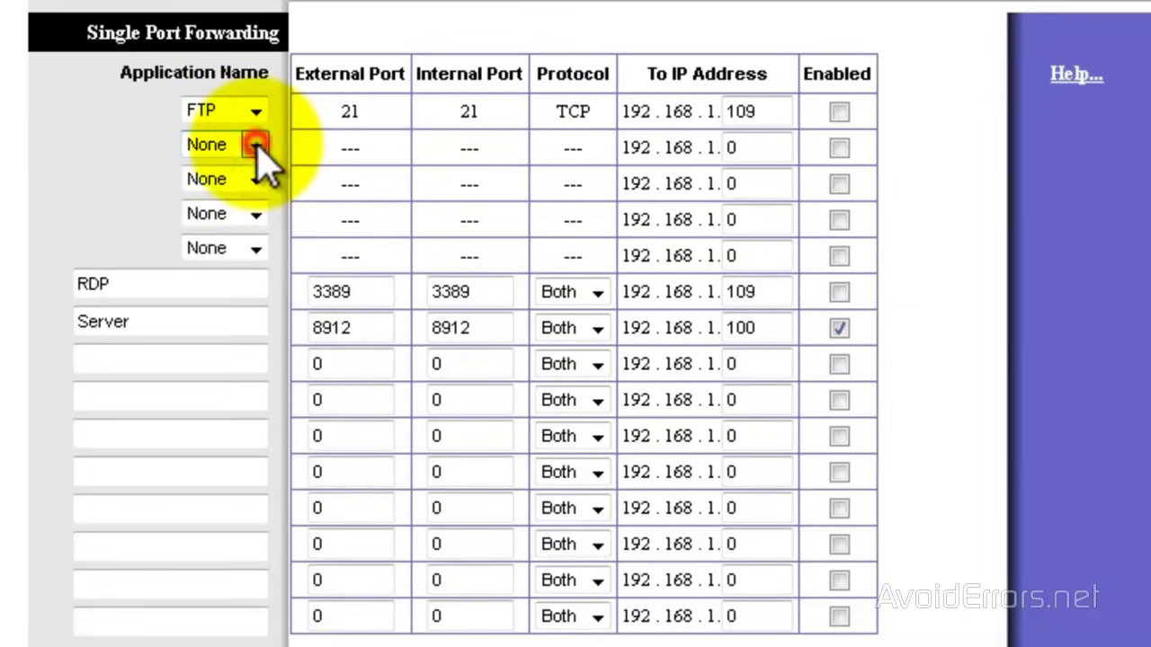
{"action": "left_click", "coordinate": [171, 367]}
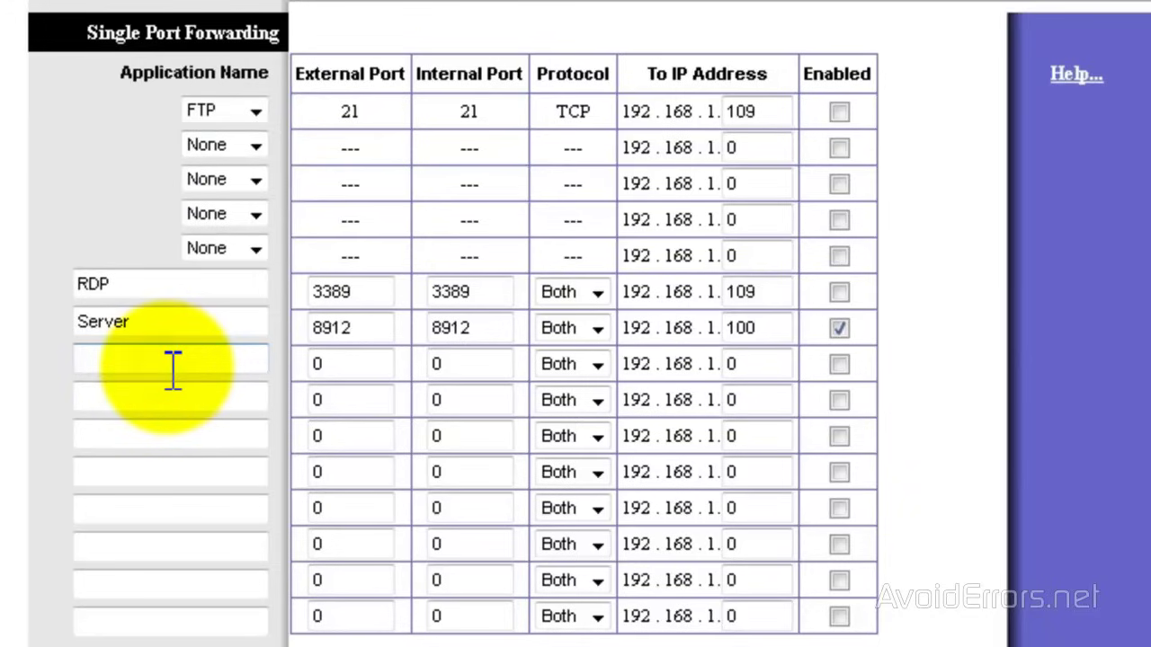
{"action": "type", "text": "PPTP"}
Forward ports 1723/1723 to 192.168.1.110, enable the rule, and save the settings
{"action": "left_click", "coordinate": [342, 363]}
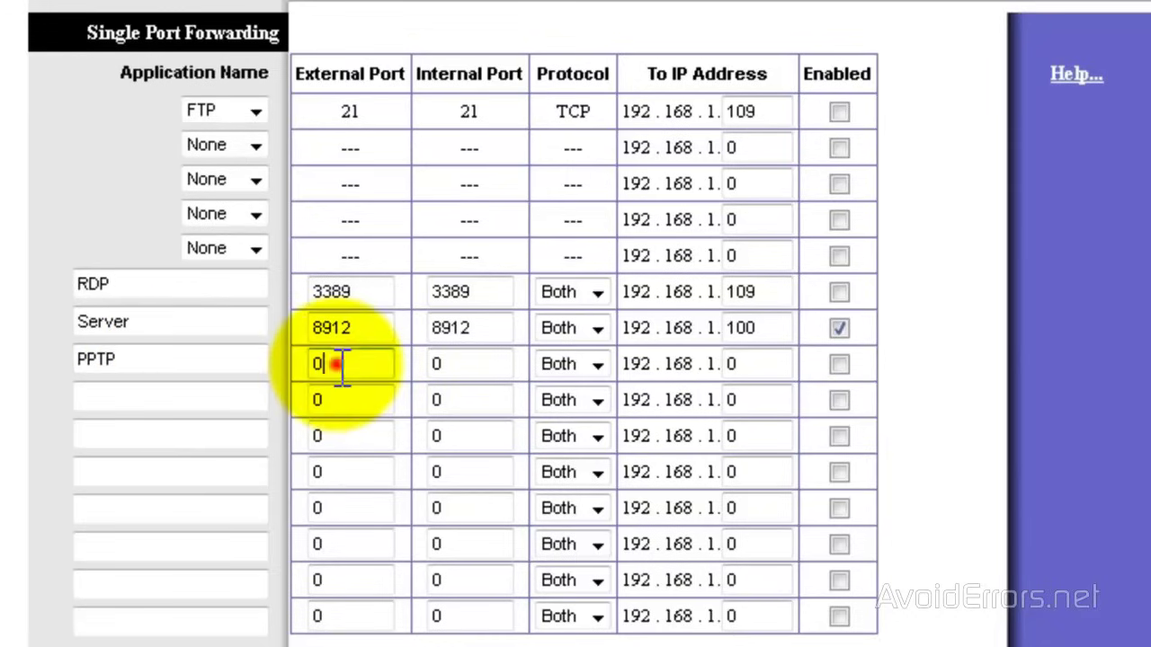
{"action": "left_click_drag", "start_coordinate": [342, 363], "coordinate": [314, 363]}
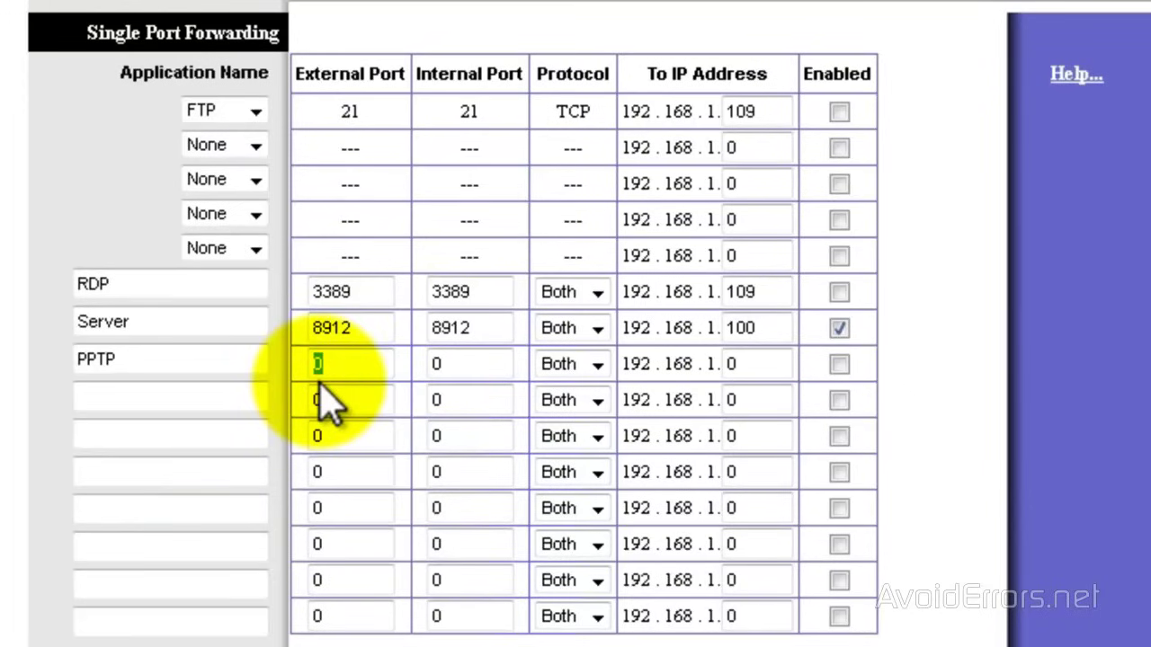
{"action": "type", "text": "1723"}
{"action": "left_click", "coordinate": [450, 365]}
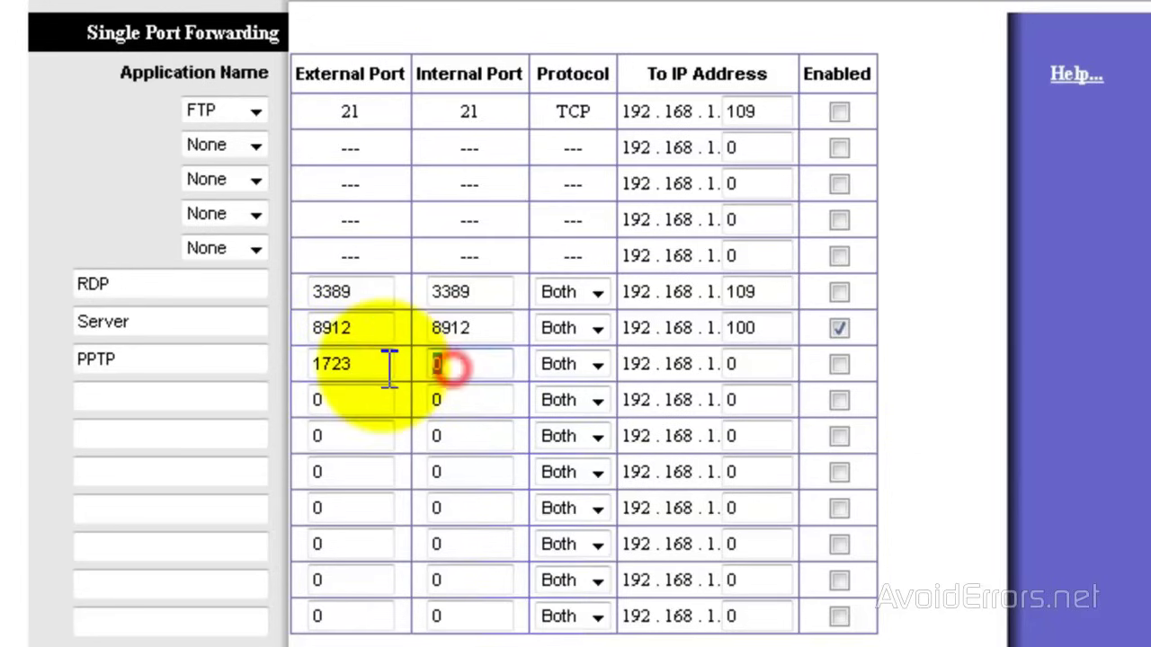
{"action": "type", "text": "1723"}
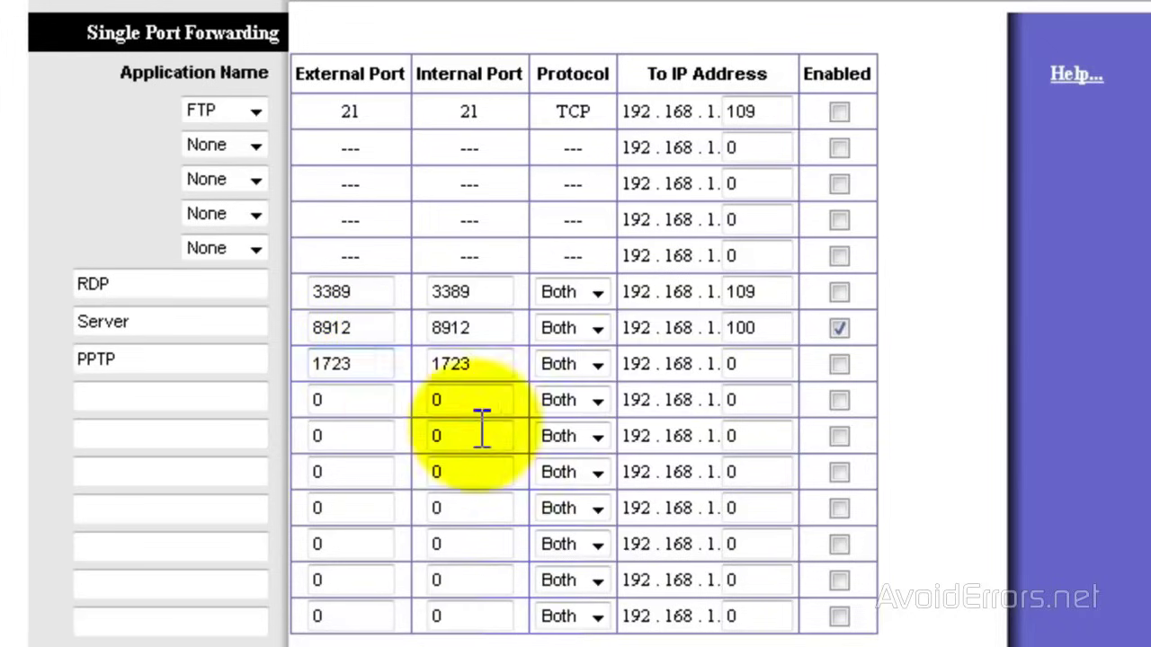
{"action": "double_click", "coordinate": [764, 365]}
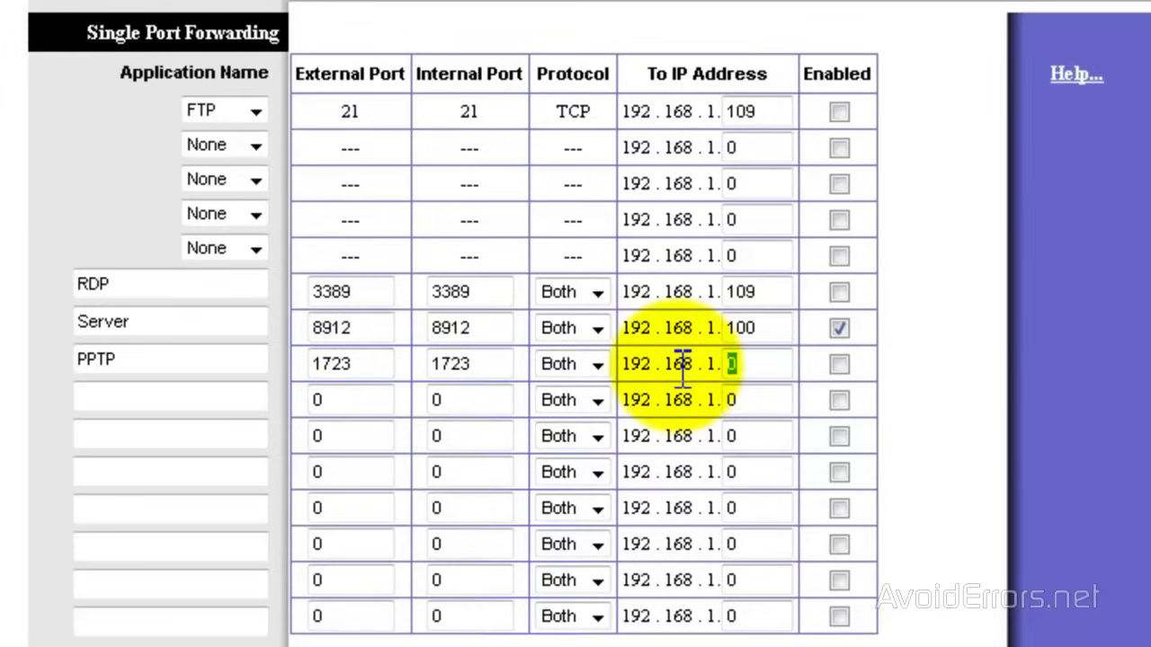
{"action": "type", "text": "110"}
{"action": "left_click", "coordinate": [839, 364]}
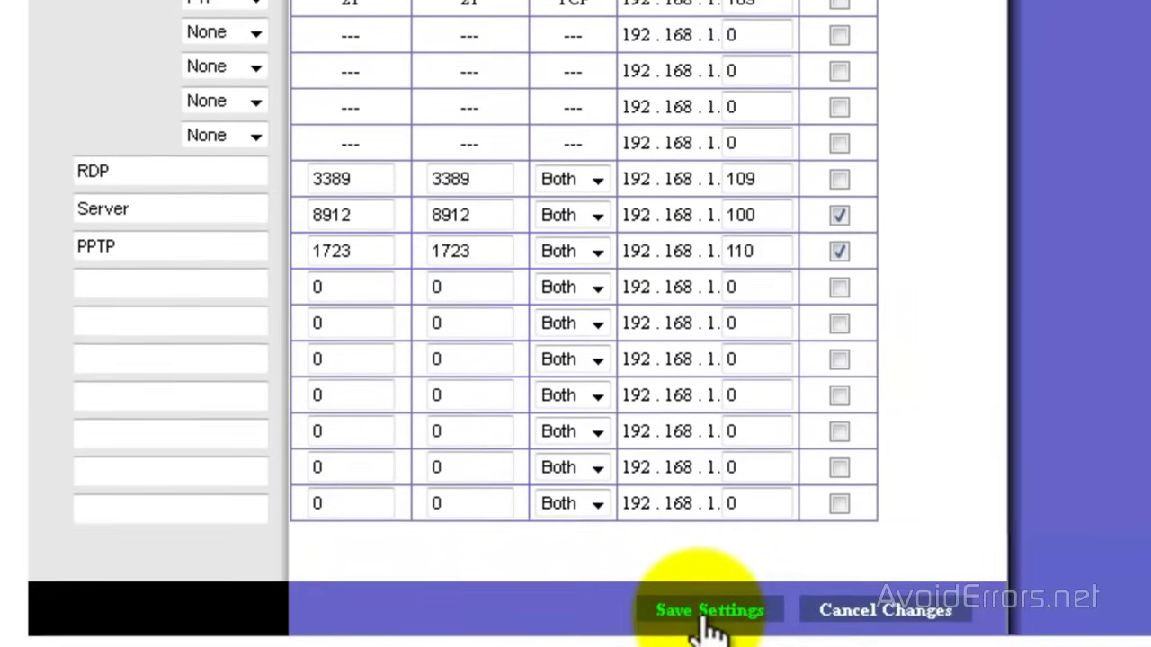
{"action": "left_click", "coordinate": [701, 613]}
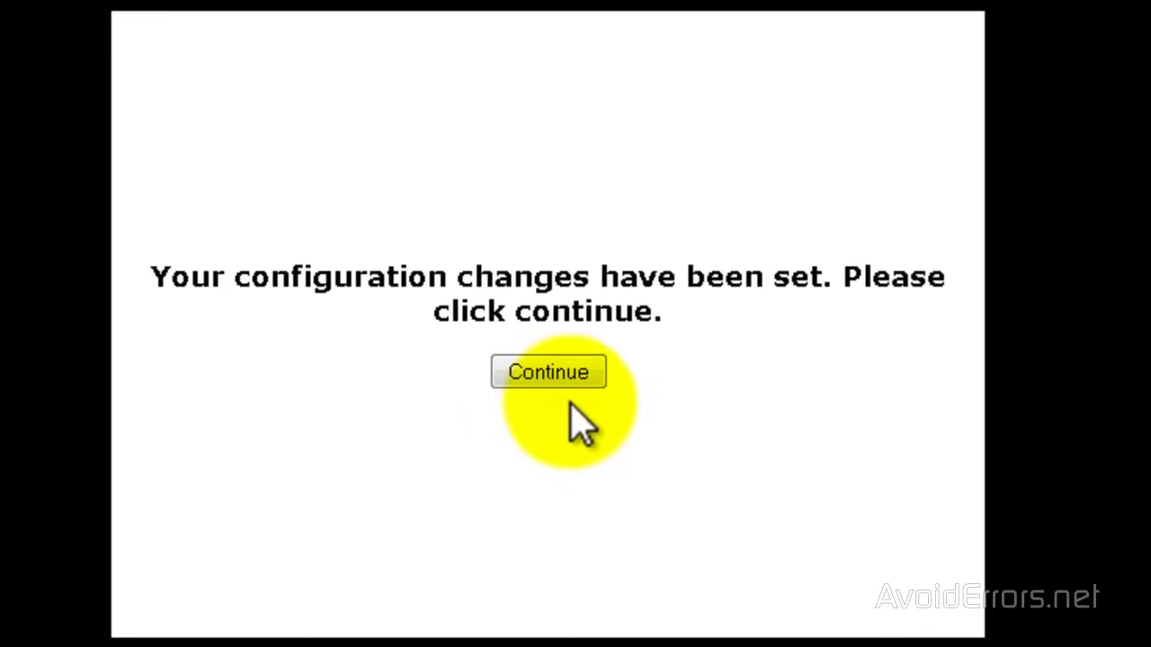
{"action": "left_click", "coordinate": [560, 369]}
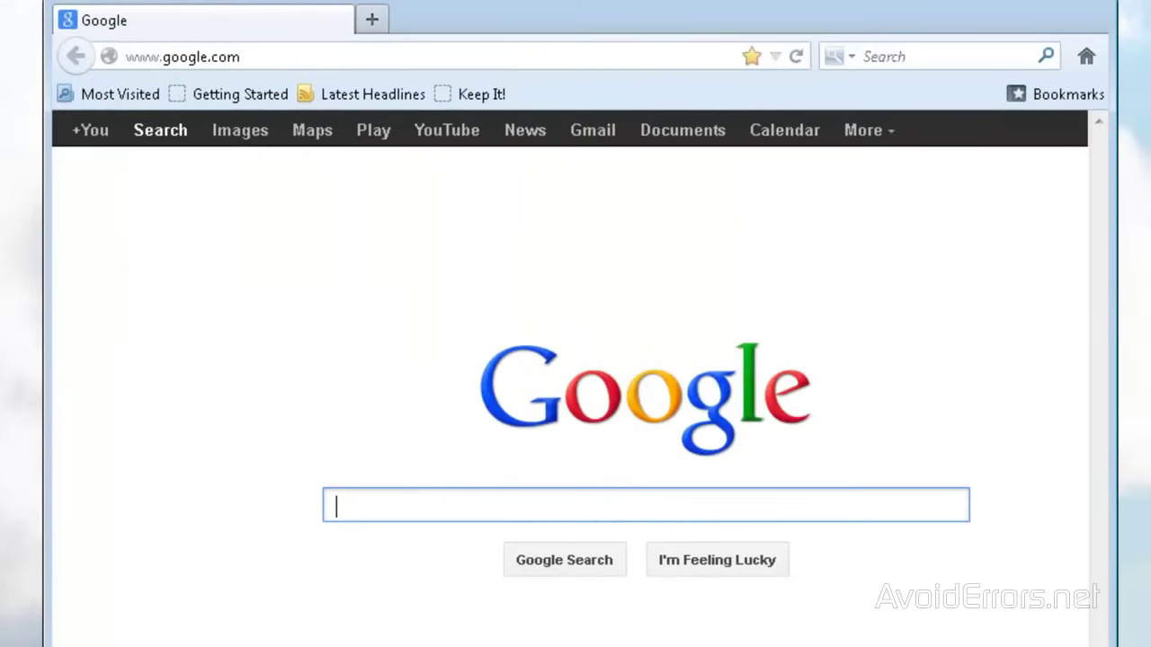
Search Google for 'what is my ip' to find the public IP address
{"action": "type", "text": "what i"}
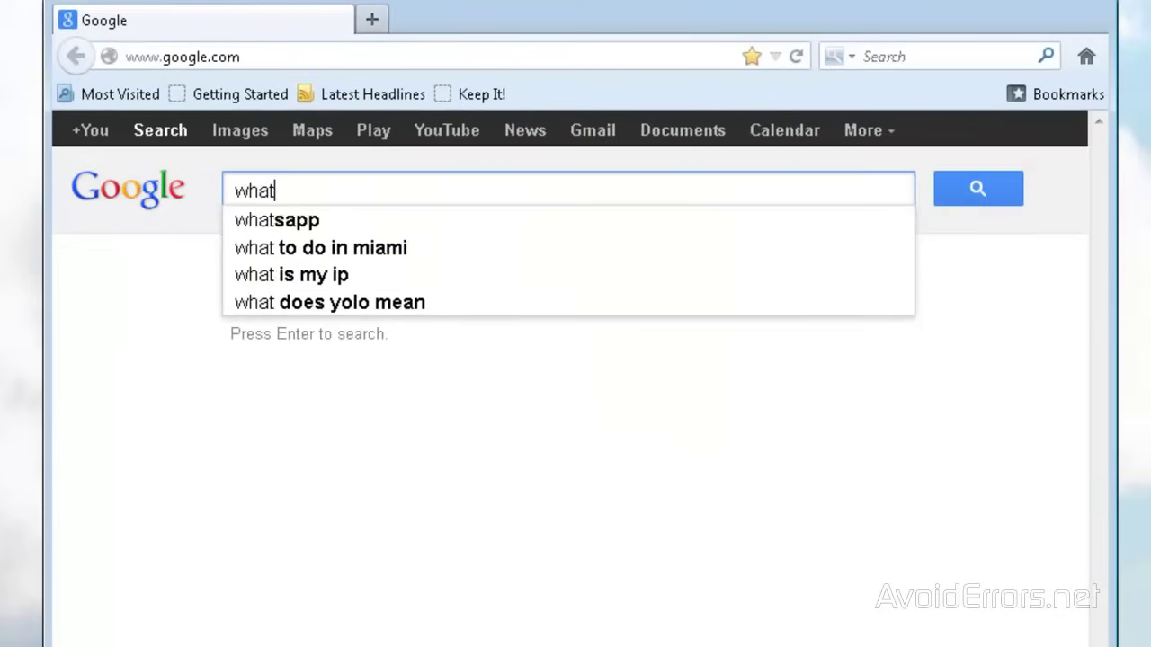
{"action": "type", "text": "s my ip"}
{"action": "key", "text": "Return"}
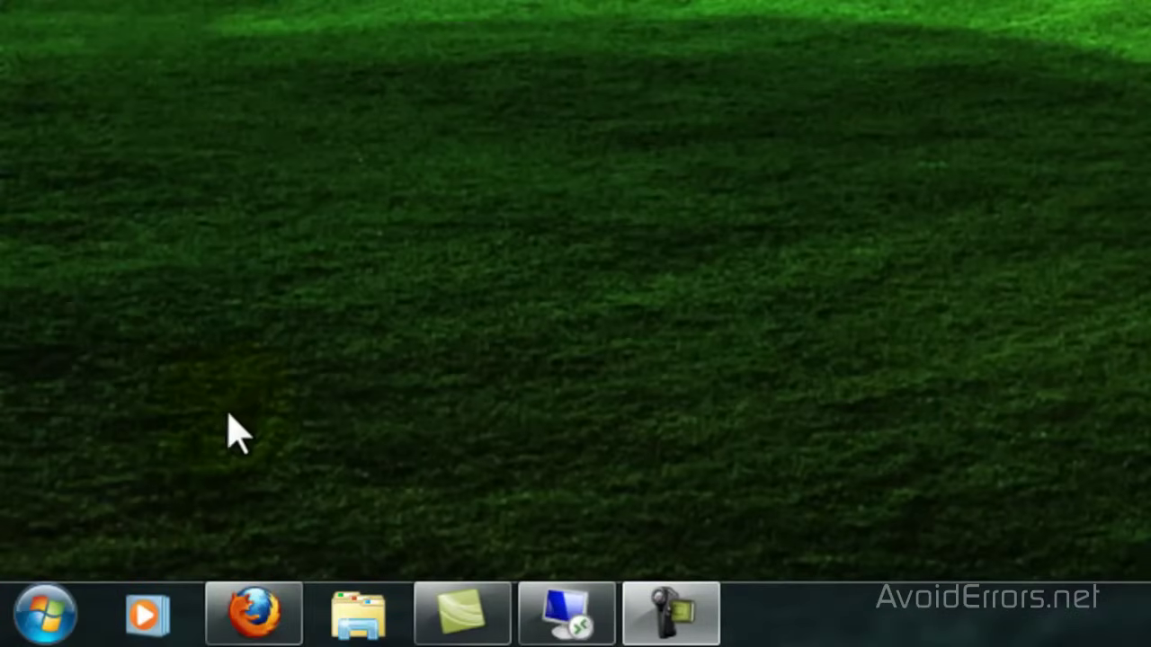
Open the Network and Sharing Center through Control Panel's Network and Internet
{"action": "left_click", "coordinate": [52, 602]}
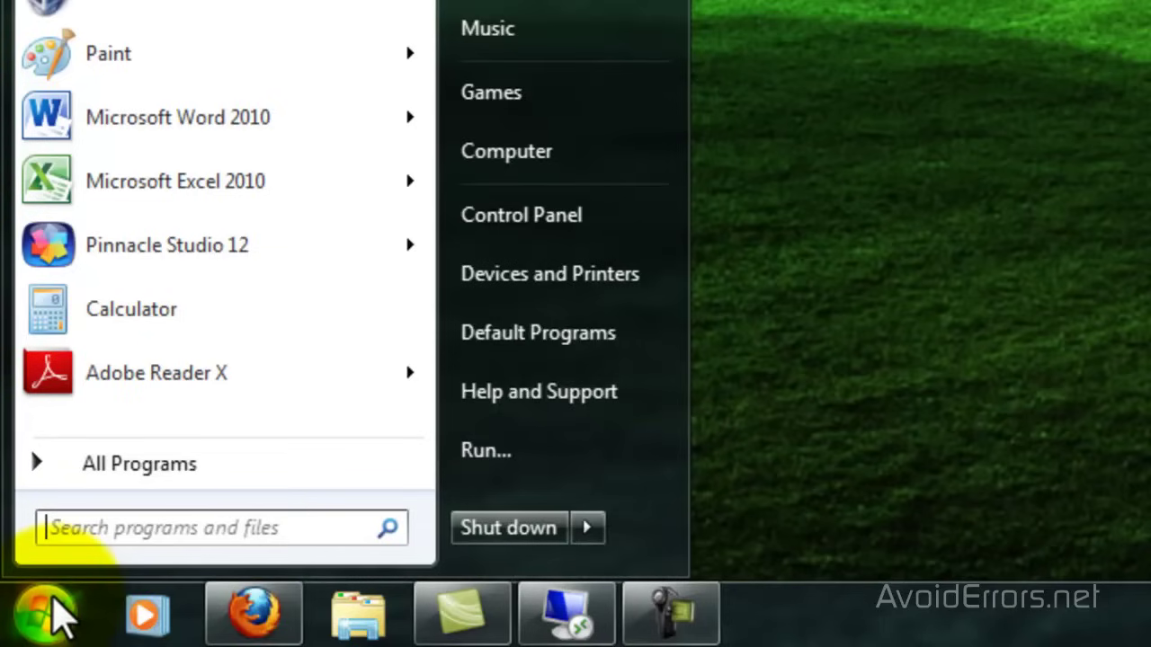
{"action": "left_click", "coordinate": [579, 237]}
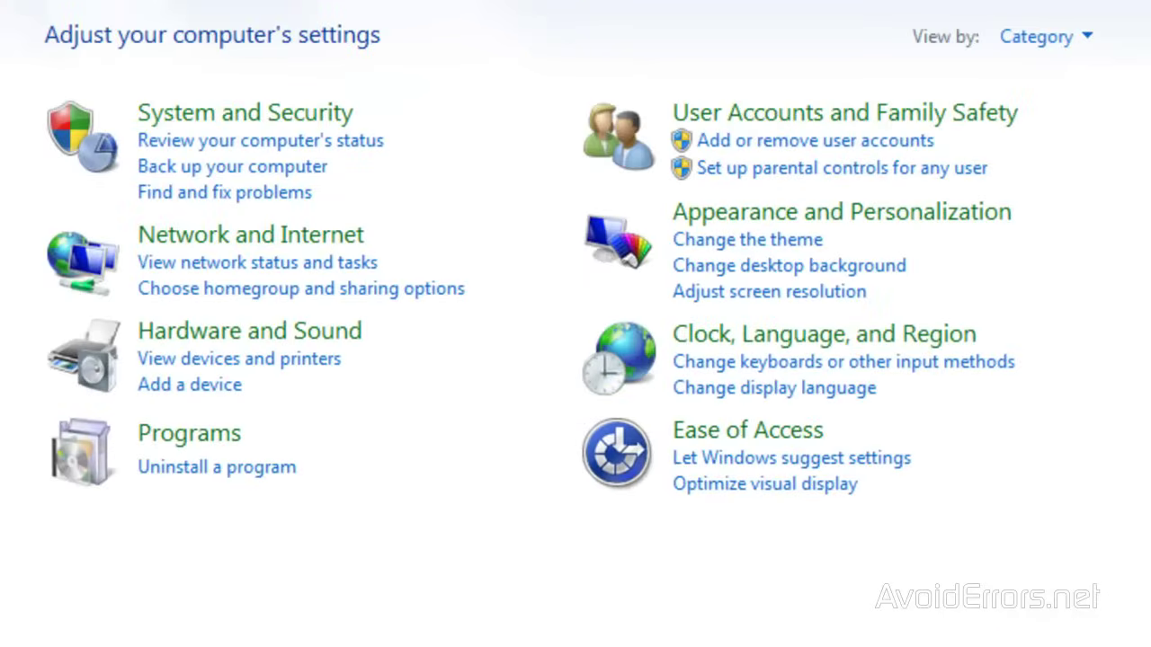
{"action": "left_click", "coordinate": [144, 261]}
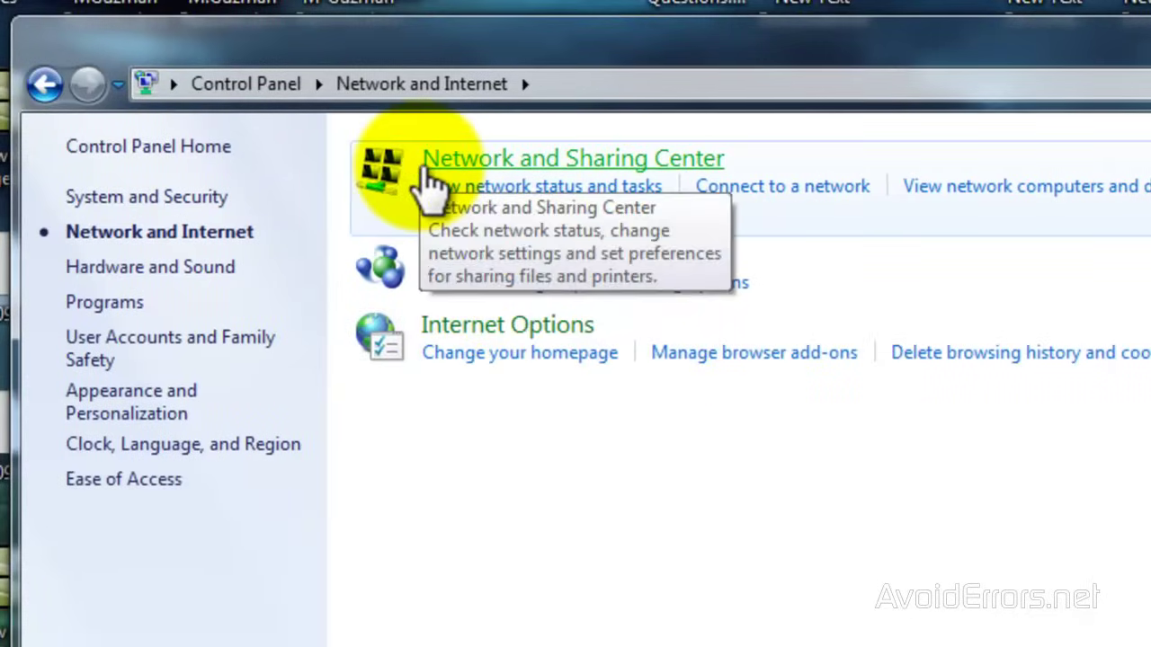
{"action": "left_click", "coordinate": [423, 169]}
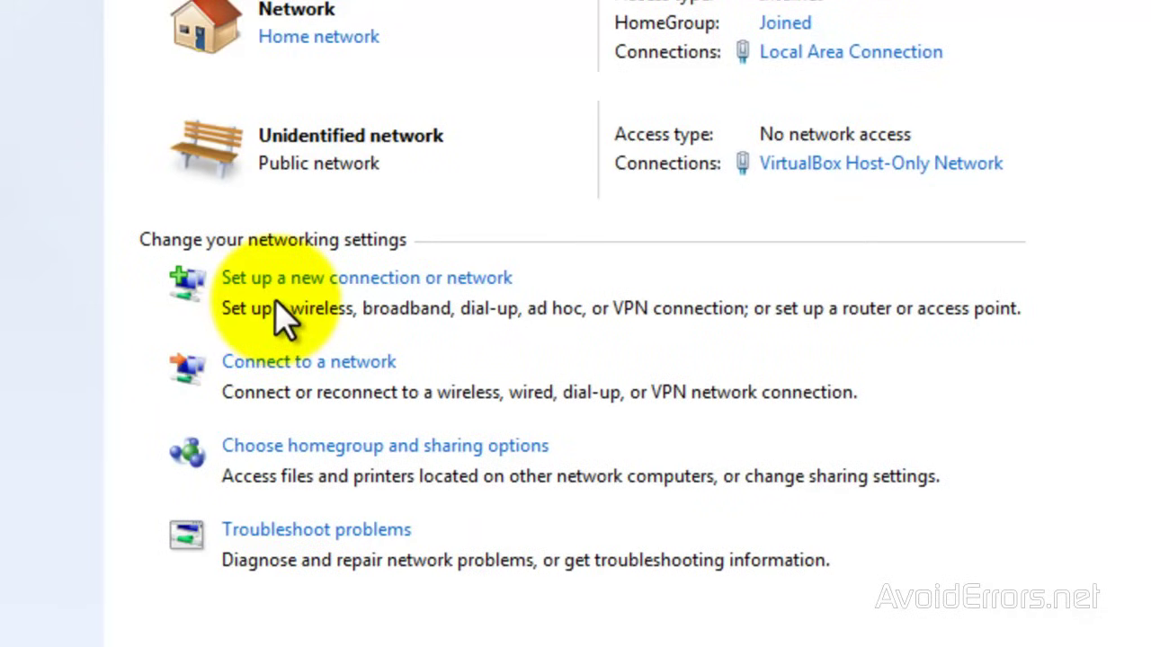
Set up a workplace VPN connection pointing to 192.168.1.110
{"action": "left_click", "coordinate": [364, 280]}
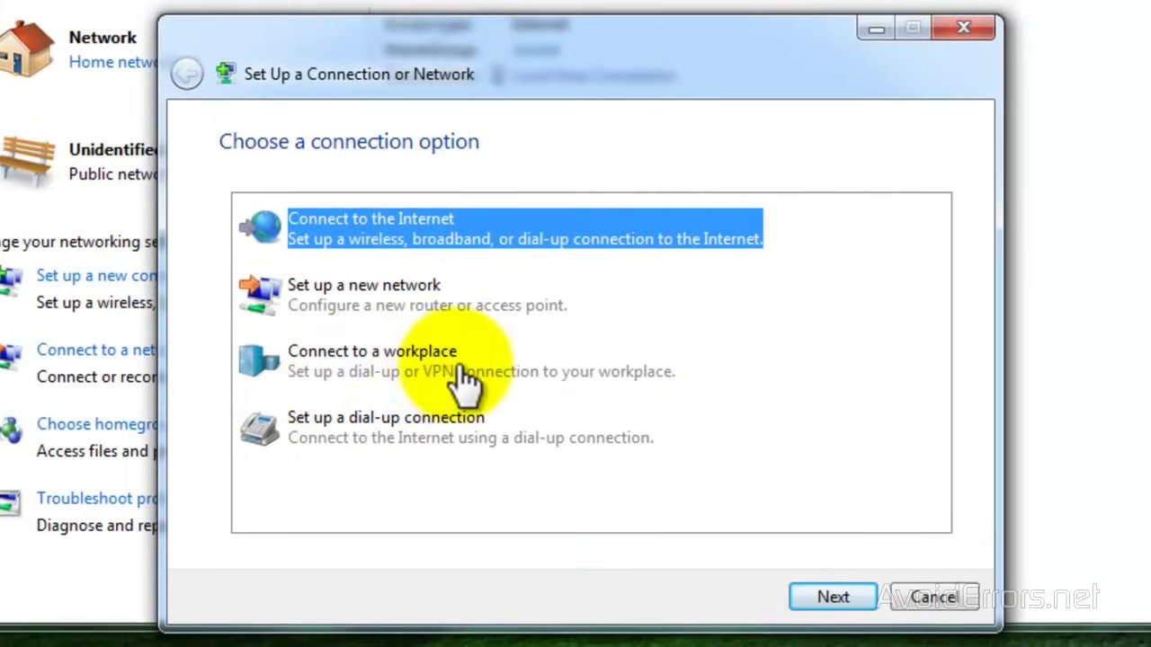
{"action": "left_click", "coordinate": [311, 380]}
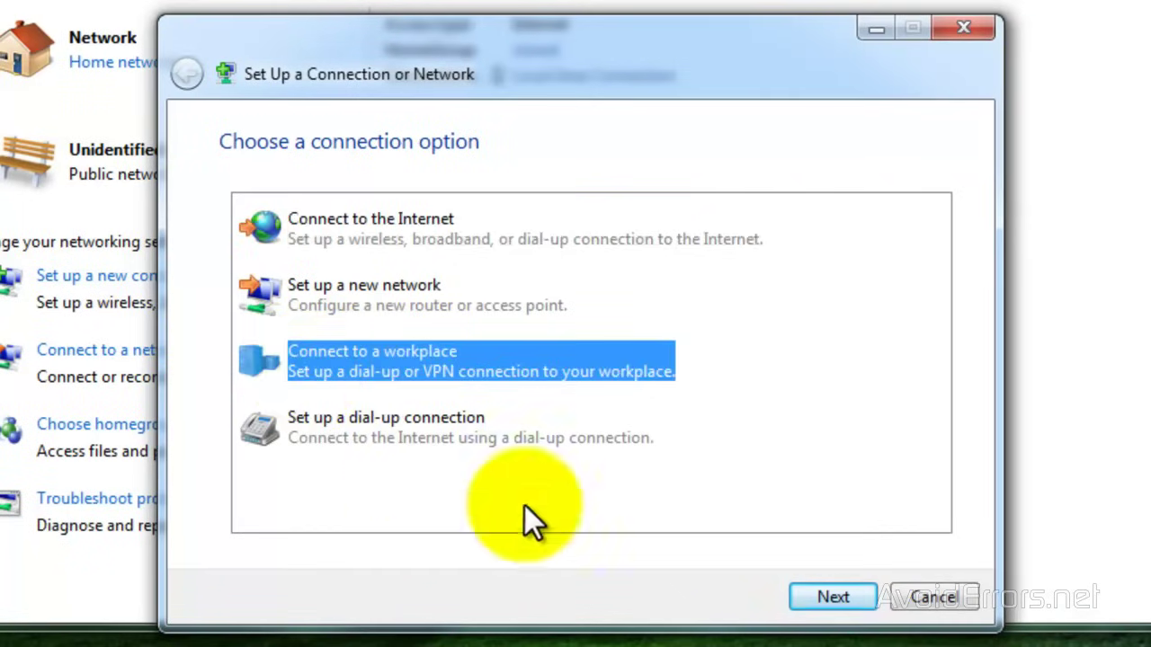
{"action": "left_click", "coordinate": [827, 598]}
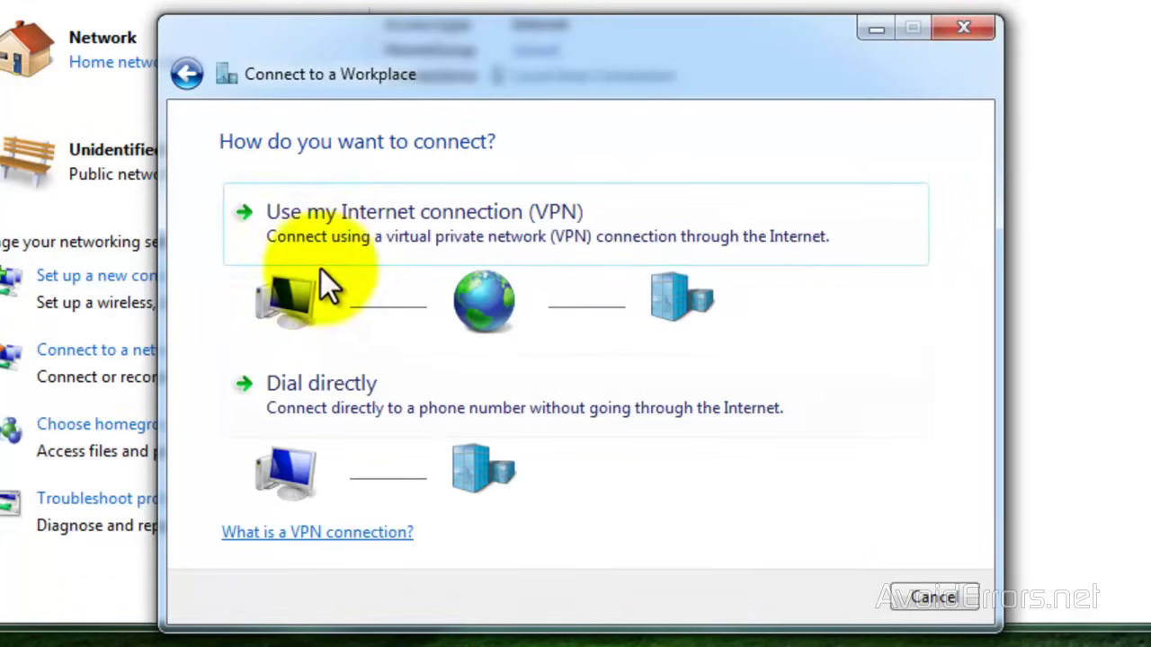
{"action": "left_click", "coordinate": [572, 229]}
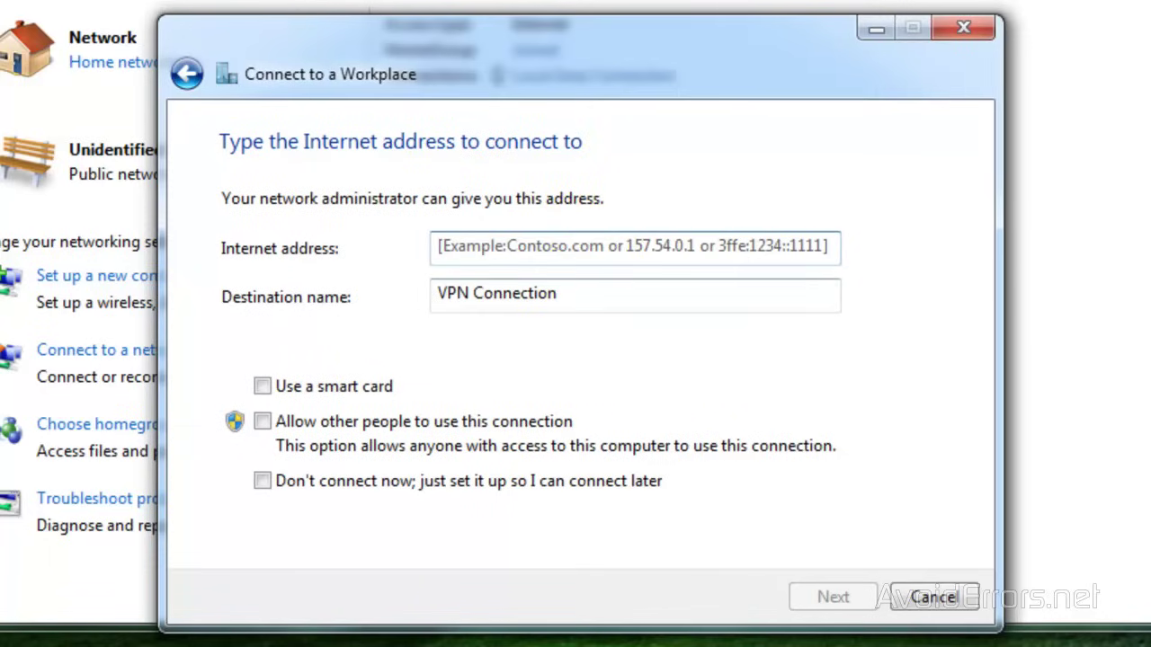
{"action": "type", "text": "192.168.1.110"}
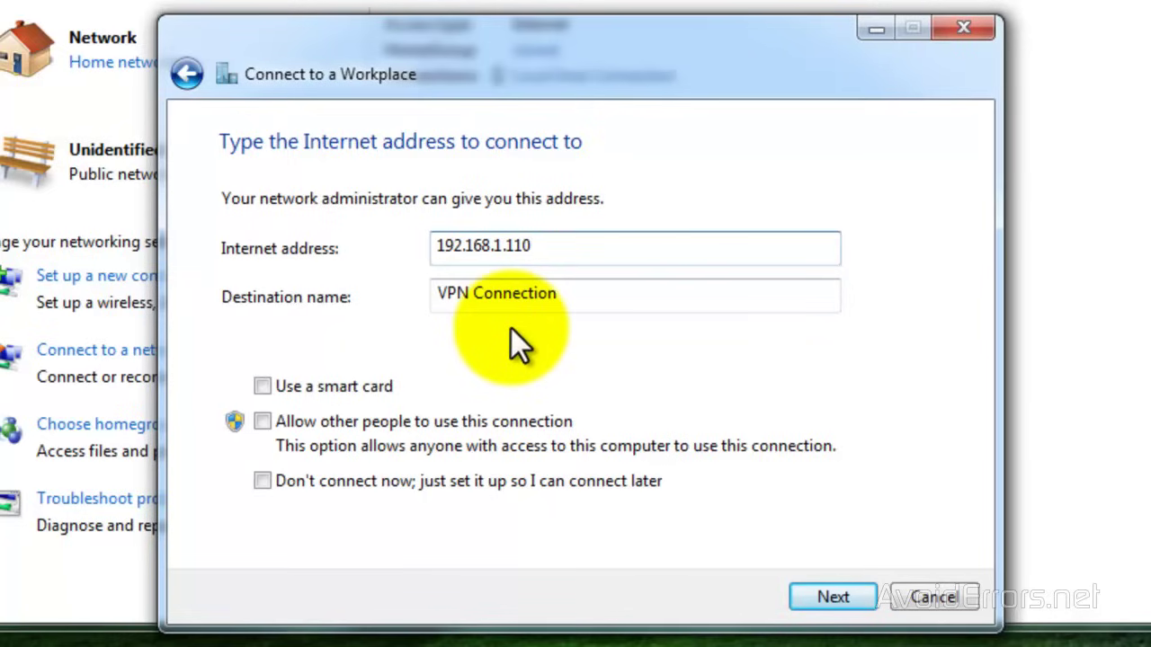
Enter the Windows user name and password and connect the VPN
{"action": "left_click", "coordinate": [804, 599]}
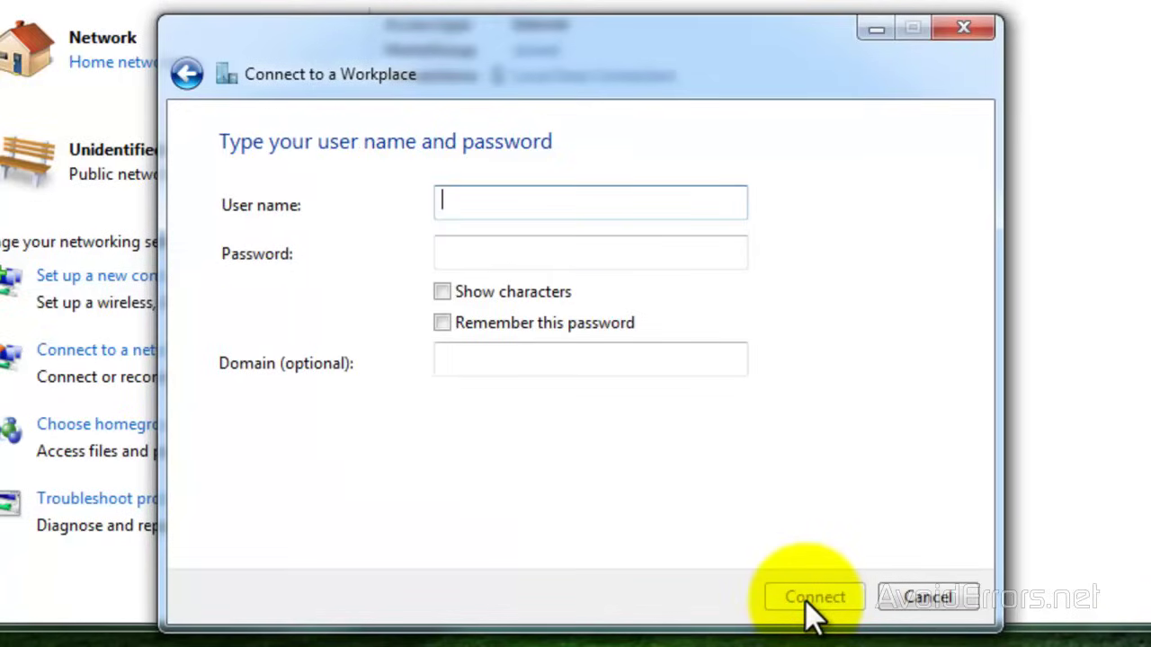
{"action": "type", "text": "Windows-7"}
{"action": "key", "text": "Tab"}
{"action": "type", "text": "•••••"}
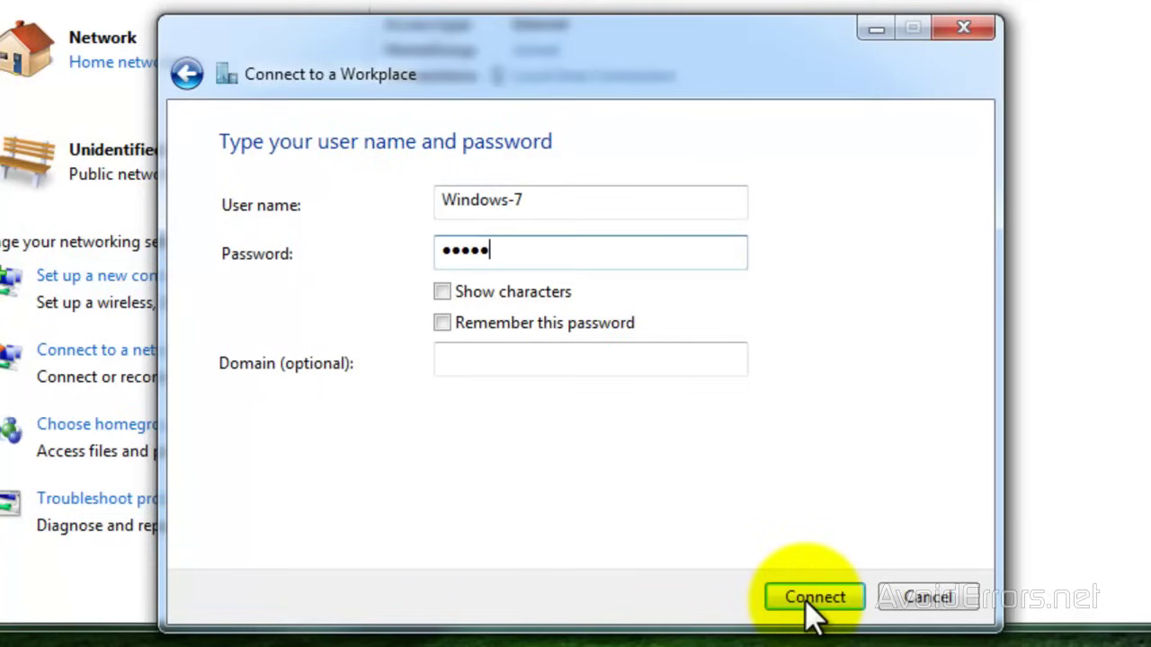
{"action": "type", "text": "••"}
{"action": "left_click", "coordinate": [806, 600]}
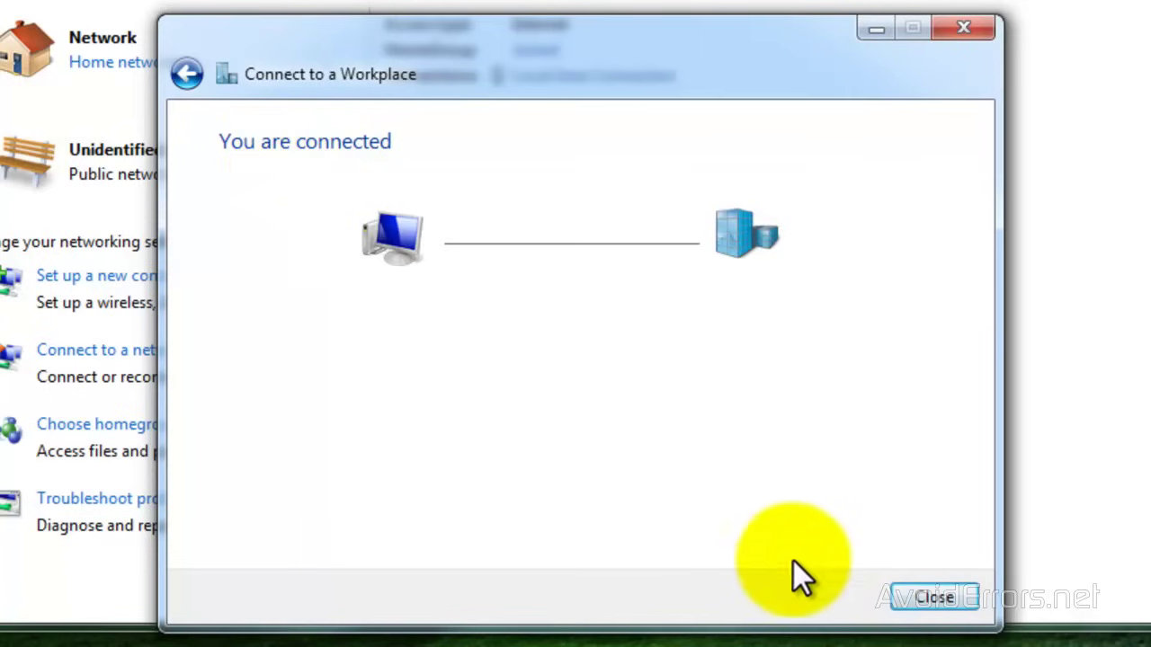
{"action": "left_click", "coordinate": [899, 599]}
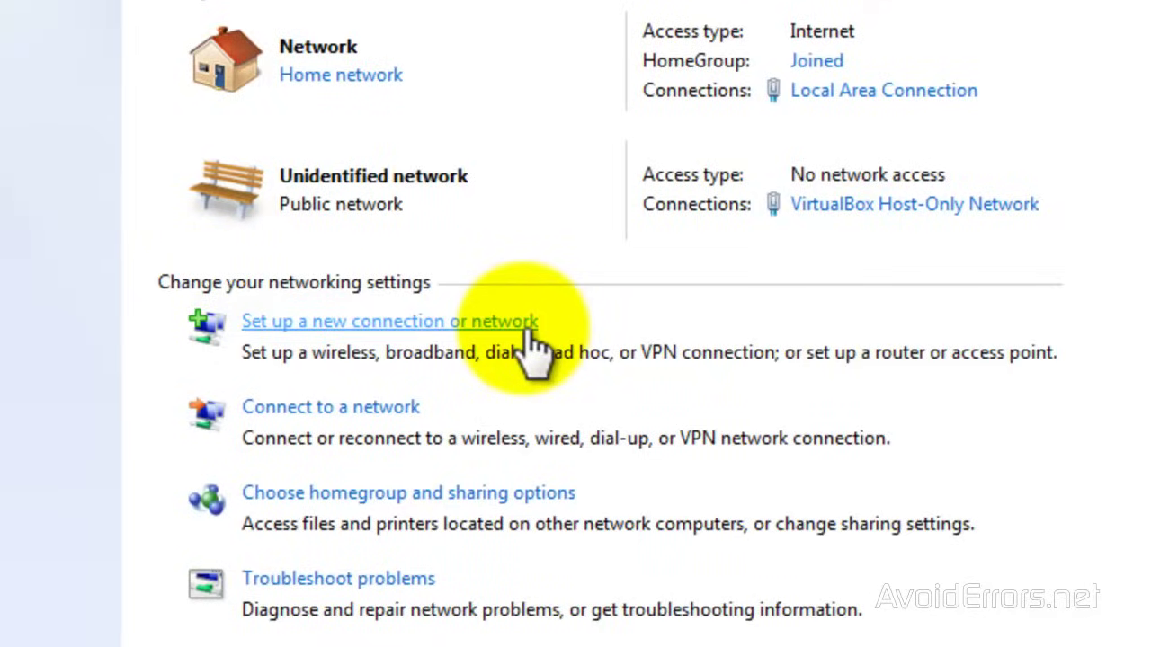
{"action": "left_click", "coordinate": [529, 329]}
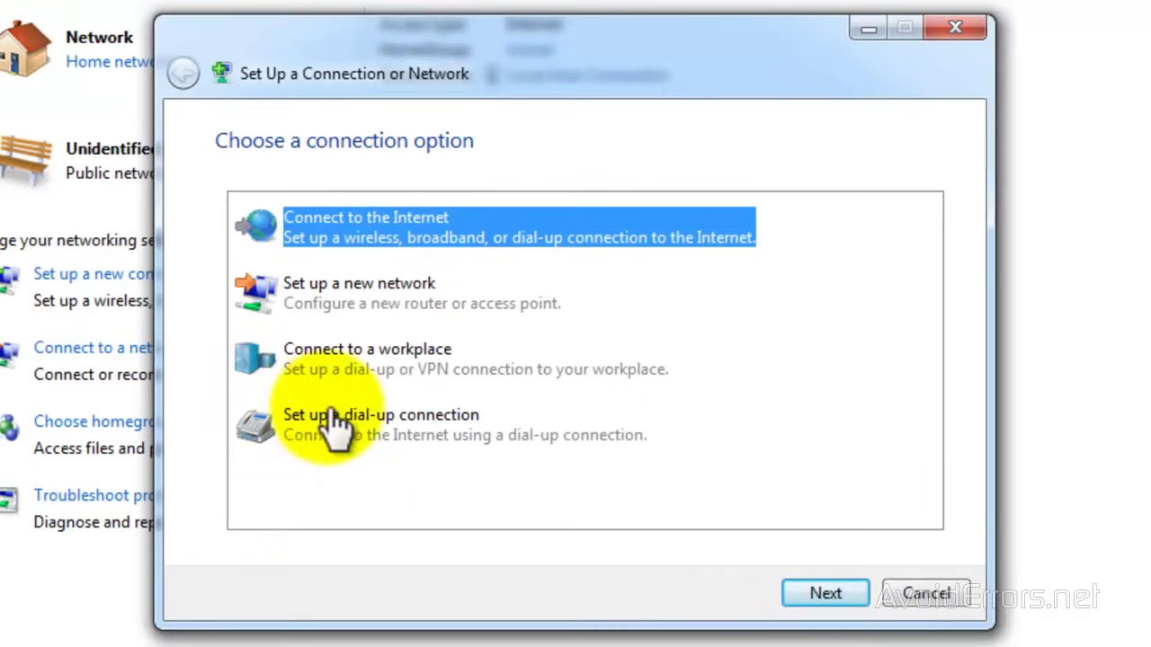
{"action": "left_click", "coordinate": [347, 365]}
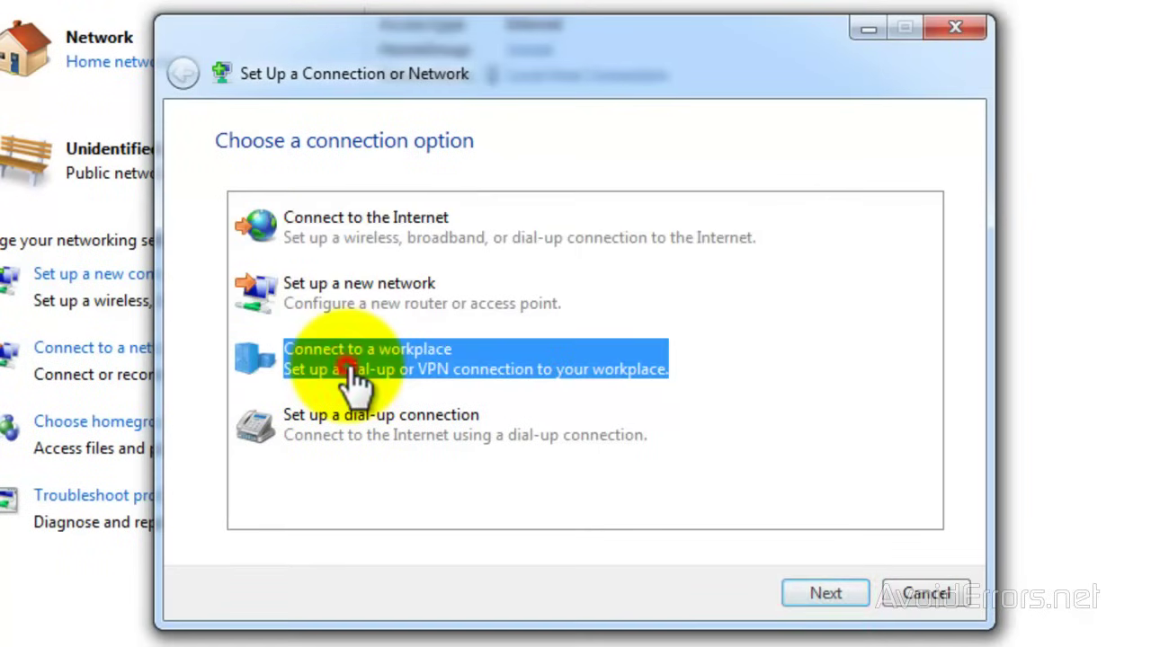
{"action": "left_click", "coordinate": [820, 590]}
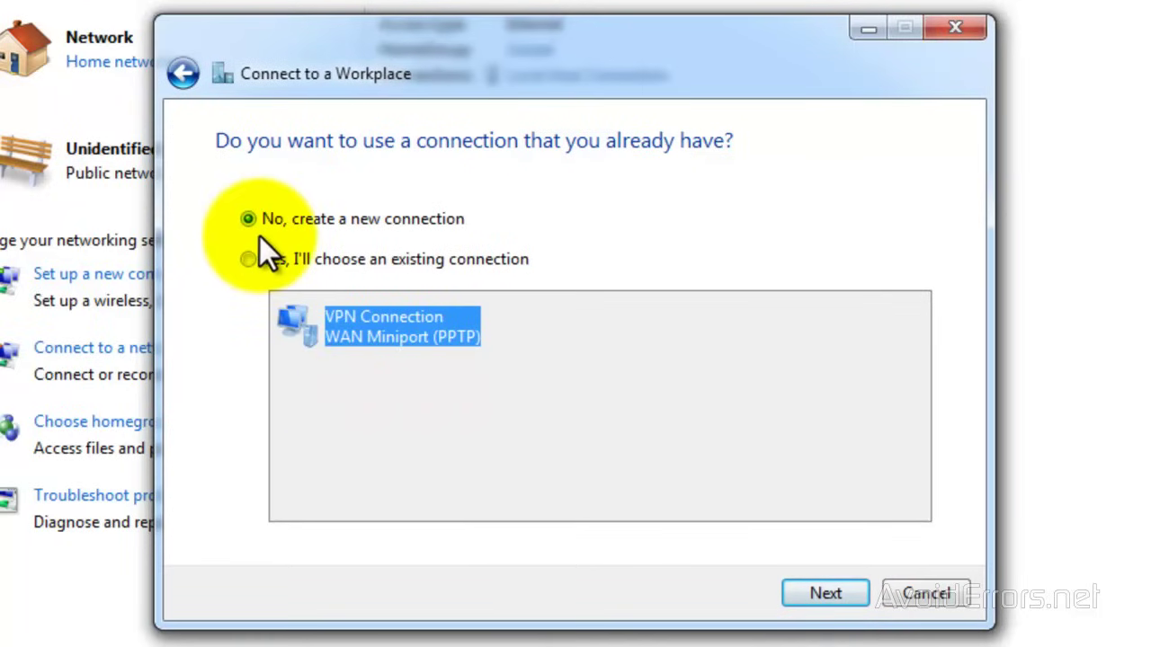
{"action": "left_click", "coordinate": [799, 599]}
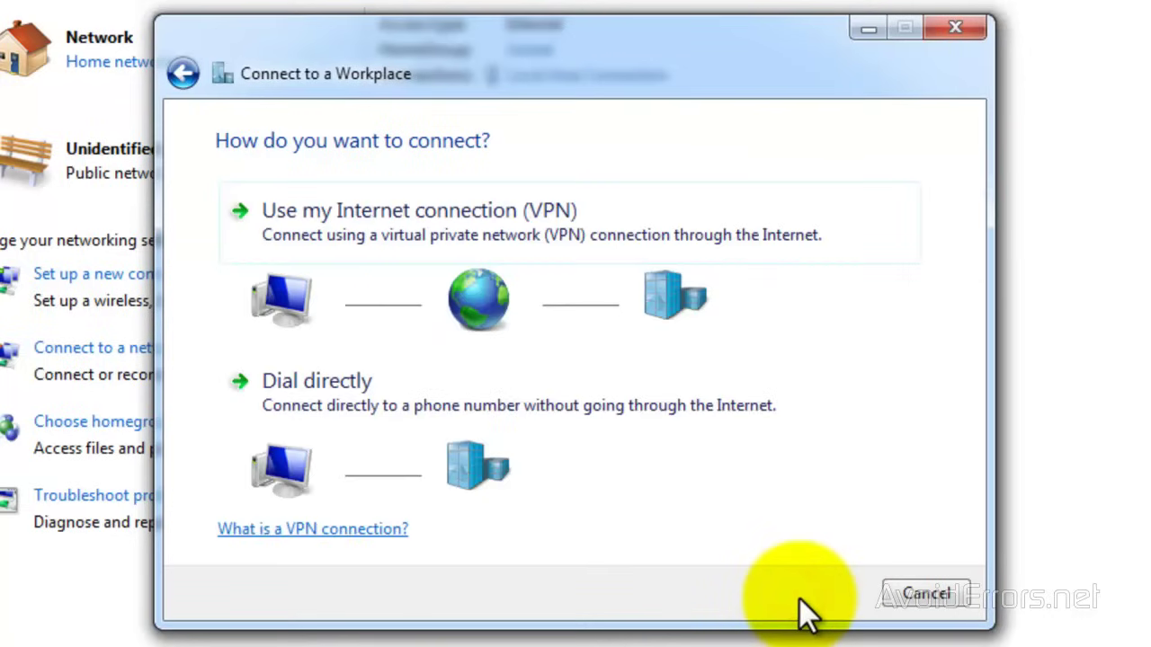
{"action": "left_click", "coordinate": [357, 245]}
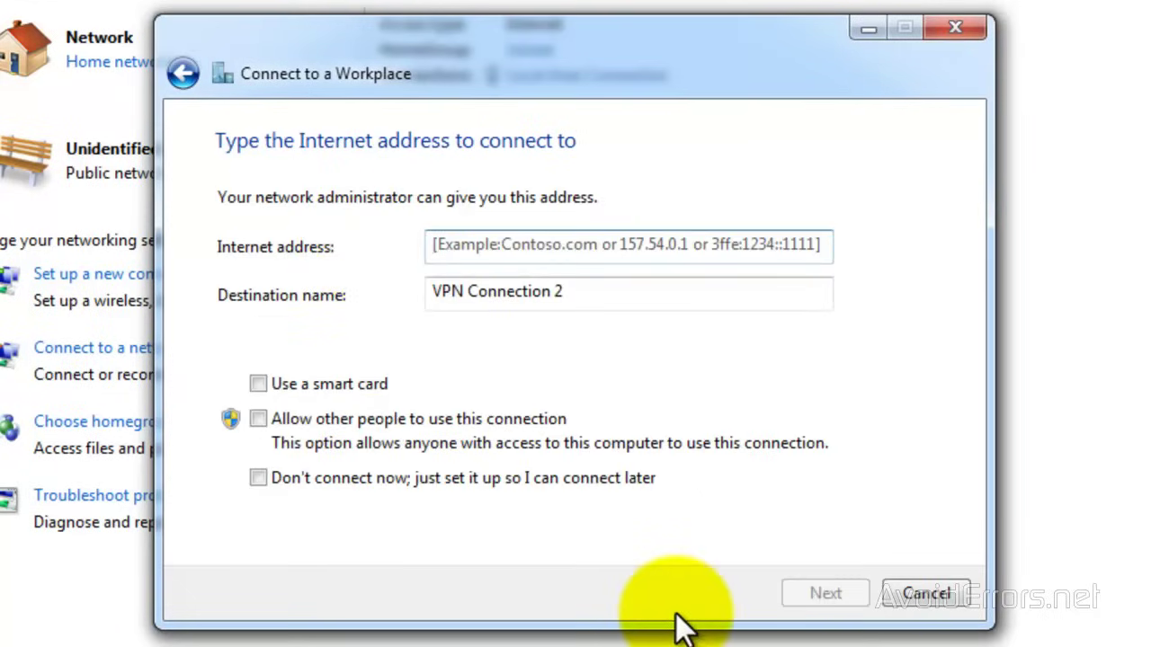
{"action": "type", "text": "174.48.178.29"}
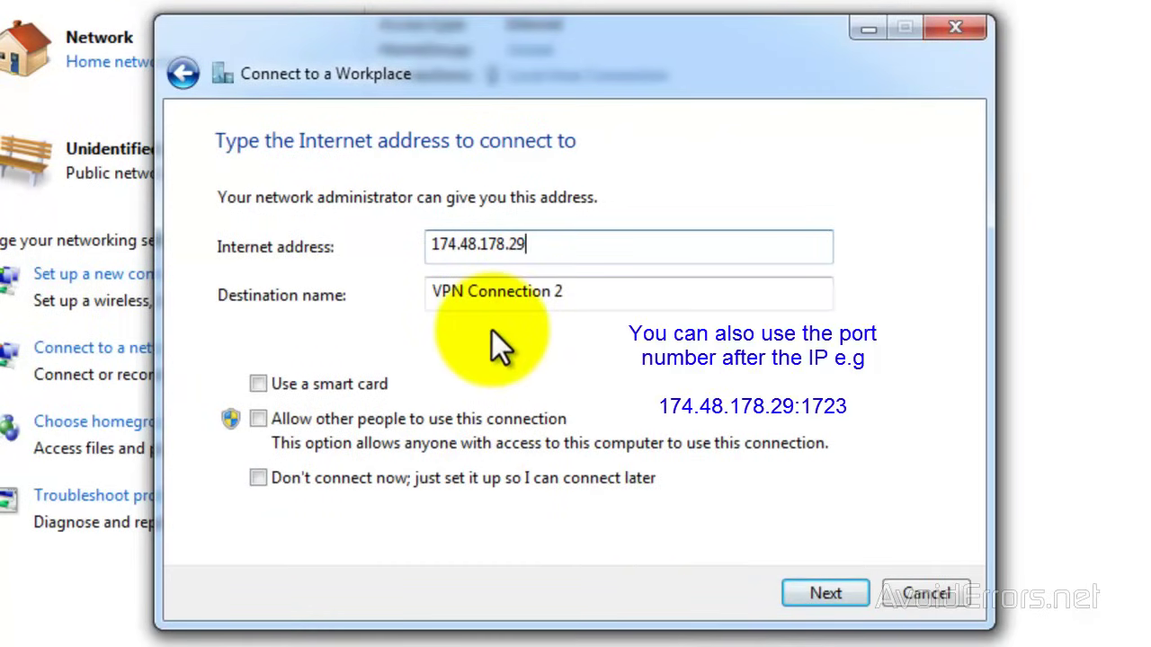
Enter the Windows user name and password and connect the second VPN
{"action": "left_click", "coordinate": [801, 595]}
{"action": "type", "text": "Windows-7"}
{"action": "key", "text": "Tab"}
{"action": "type", "text": "*****"}
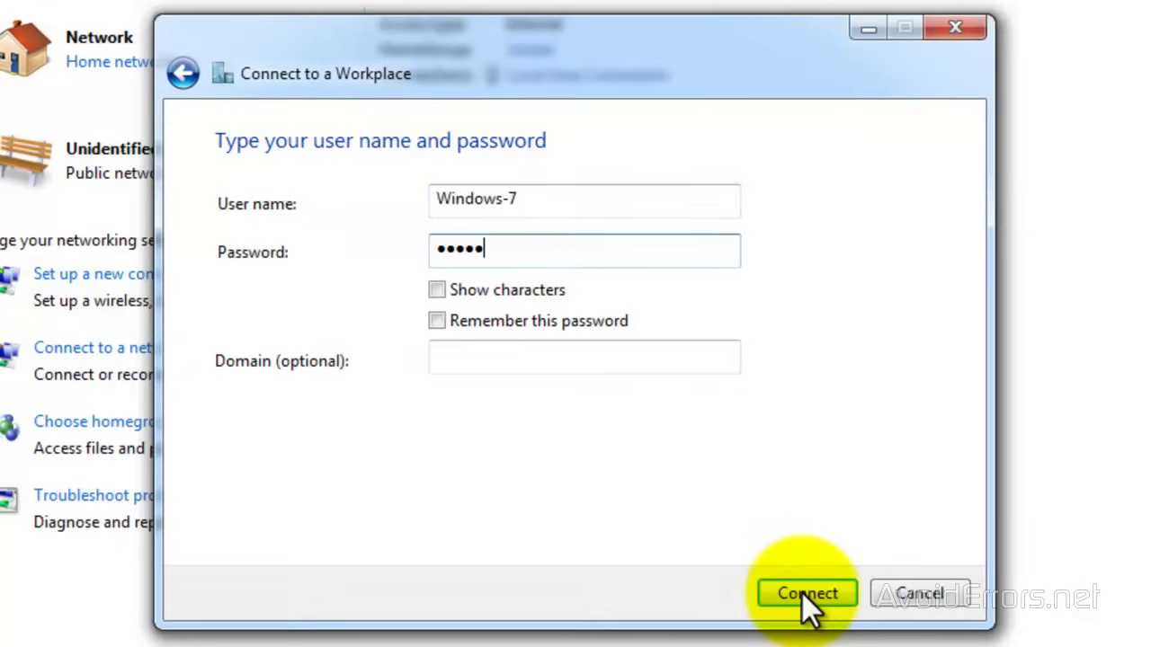
{"action": "type", "text": "**"}
{"action": "left_click", "coordinate": [801, 593]}
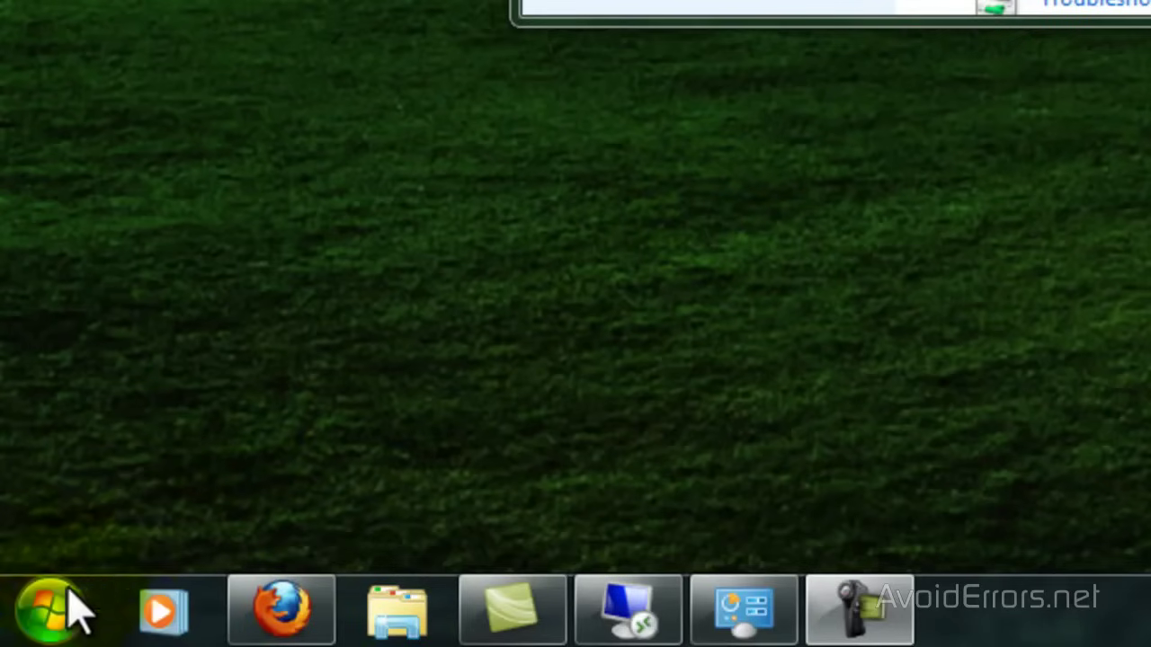
Use the Run command to open \\Windows-7-PC and list its network shares
{"action": "left_click", "coordinate": [51, 612]}
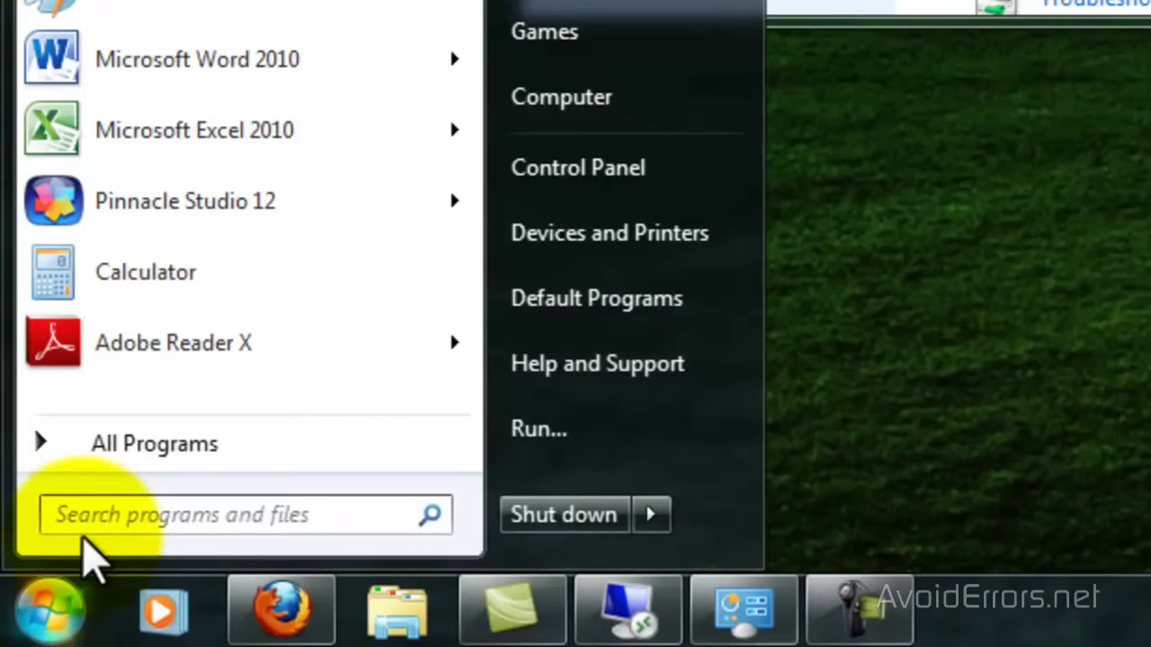
{"action": "left_click", "coordinate": [103, 515]}
{"action": "type", "text": "run"}
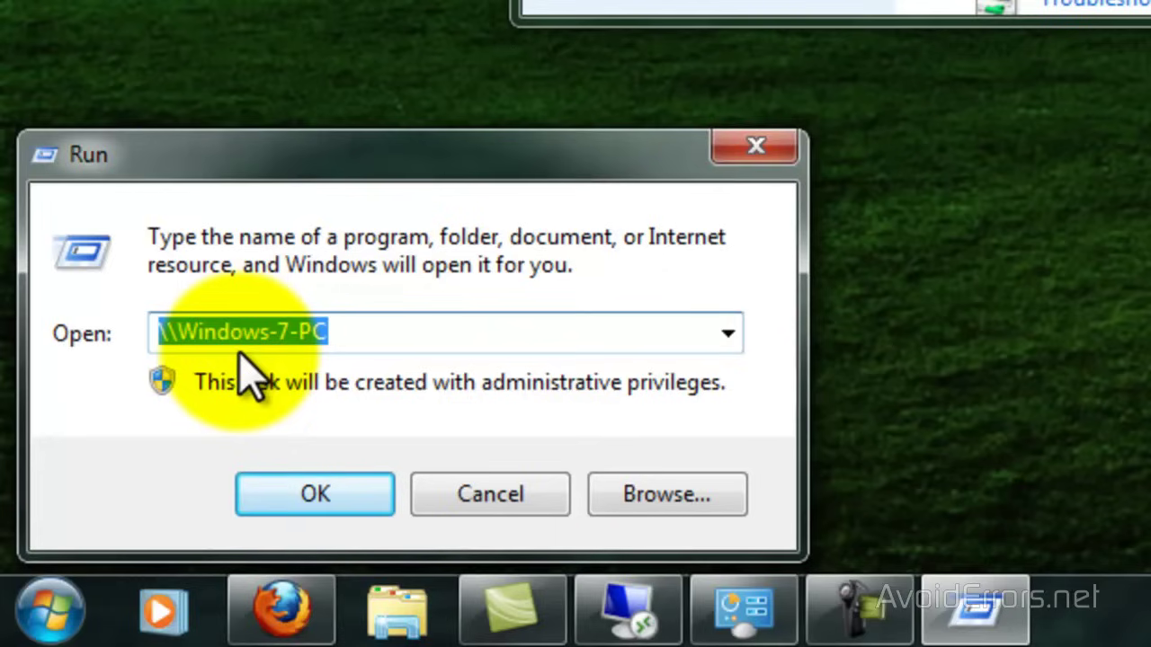
{"action": "left_click", "coordinate": [267, 505]}
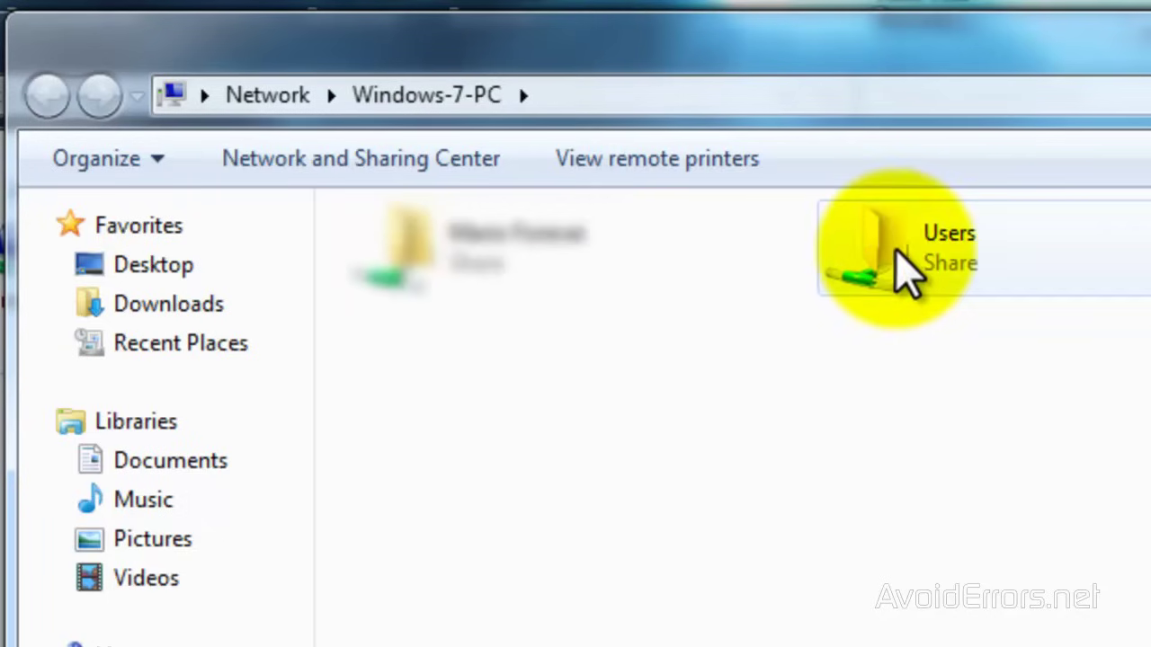
Browse into the Windows-7 user folder within the Users share on Windows-7-PC
{"action": "double_click", "coordinate": [890, 243]}
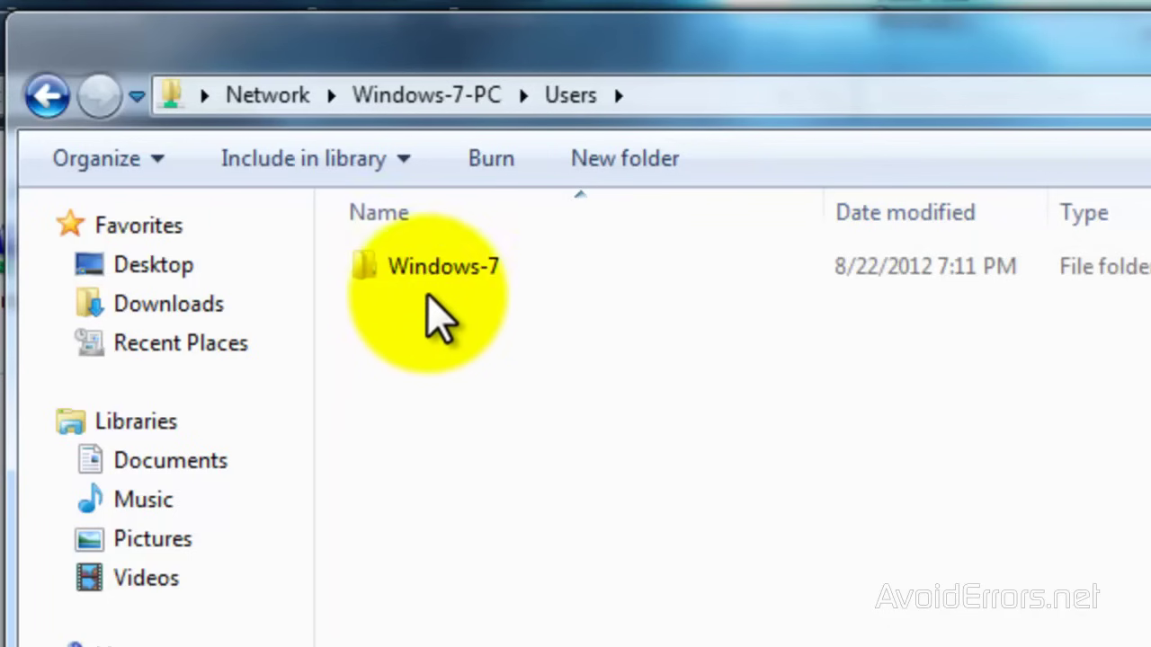
{"action": "double_click", "coordinate": [428, 274]}
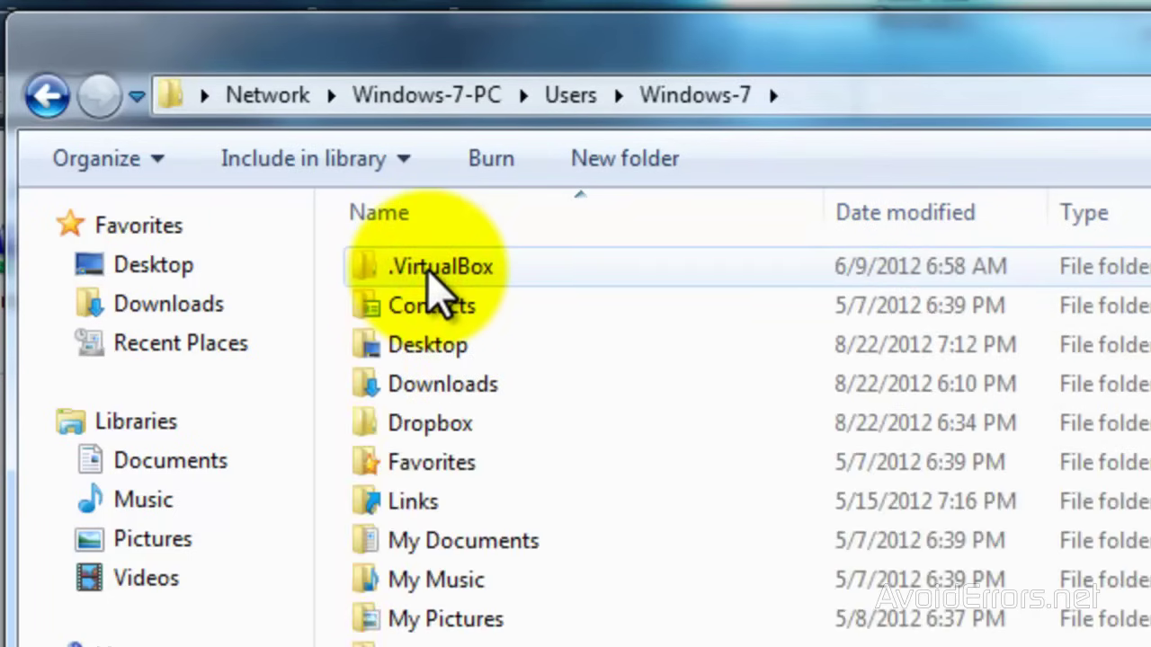